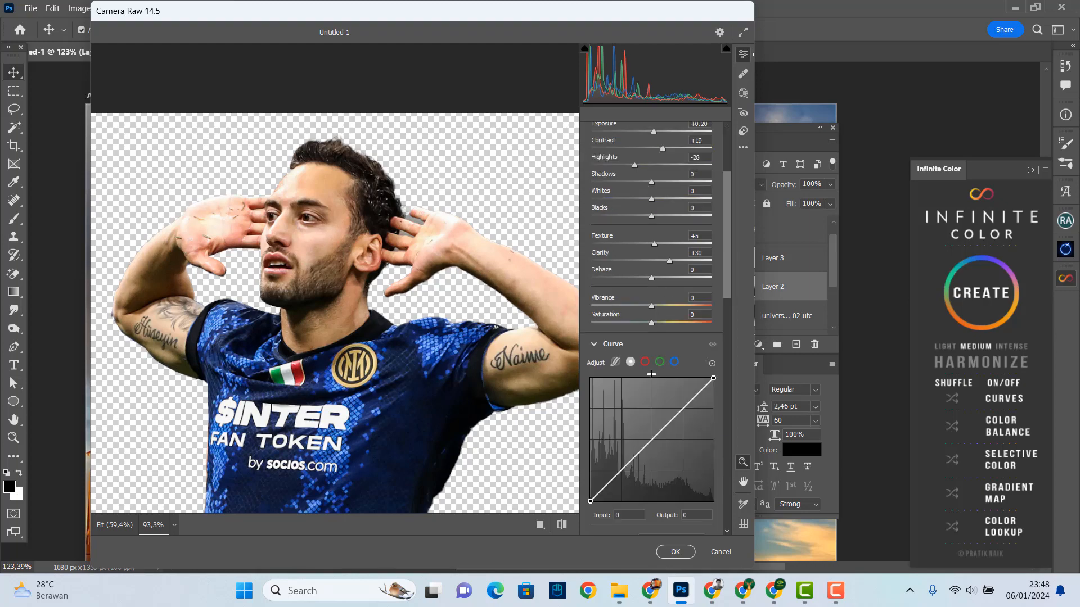
# Lower the Blues luminance to -25 in the Color Mixer and apply the Camera Raw filter
pyautogui.scroll(-5, 650, 382)
pyautogui.moveTo(651, 425); pyautogui.dragTo(639, 428)
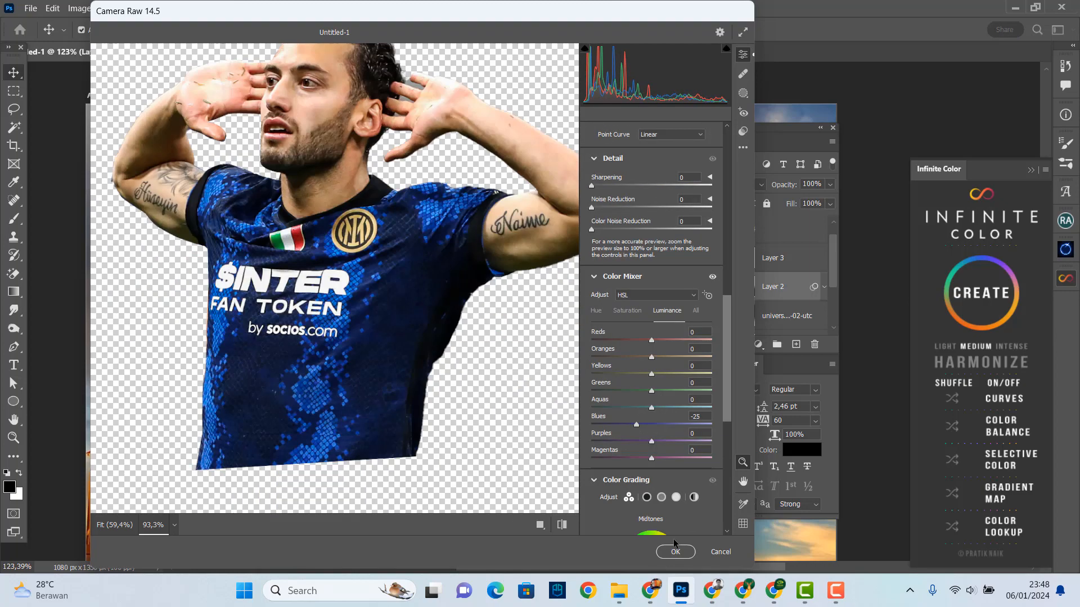
pyautogui.click(675, 552)
# Apply Shadows/Highlights to the large player with shadows amount 36%, tone 29% and radius 84 px, plus a slight highlights amount
pyautogui.click(80, 8)
pyautogui.moveTo(102, 41)
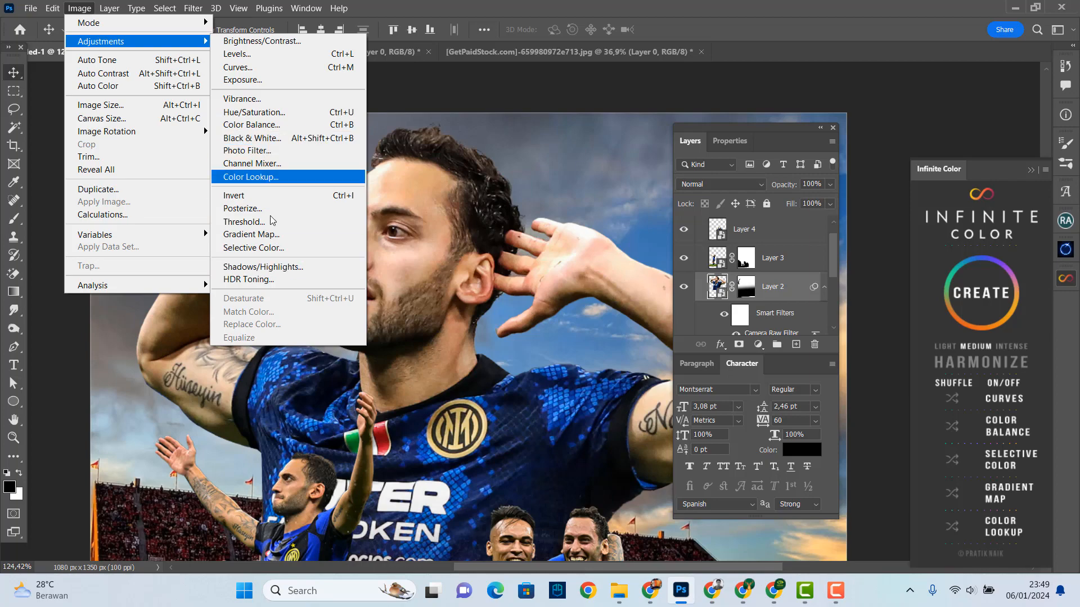
pyautogui.click(256, 267)
pyautogui.moveTo(594, 171); pyautogui.dragTo(620, 171)
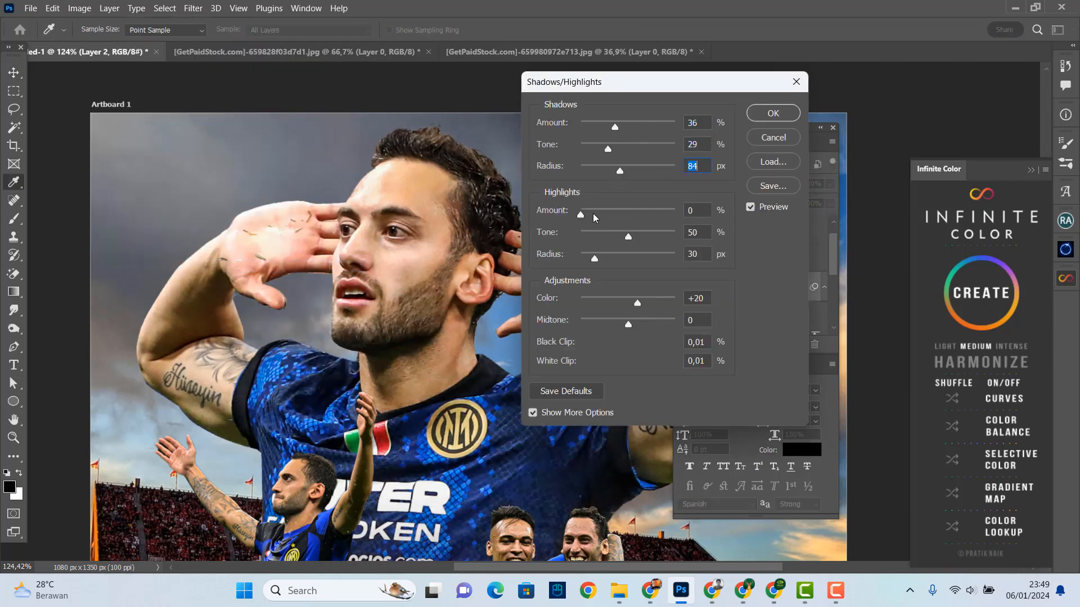
pyautogui.moveTo(581, 215); pyautogui.dragTo(593, 215)
pyautogui.click(773, 113)
# Add a layer clipped to the large player's layer, filled with 50% gray and blended as Overlay
pyautogui.scroll(-8, 591, 103)
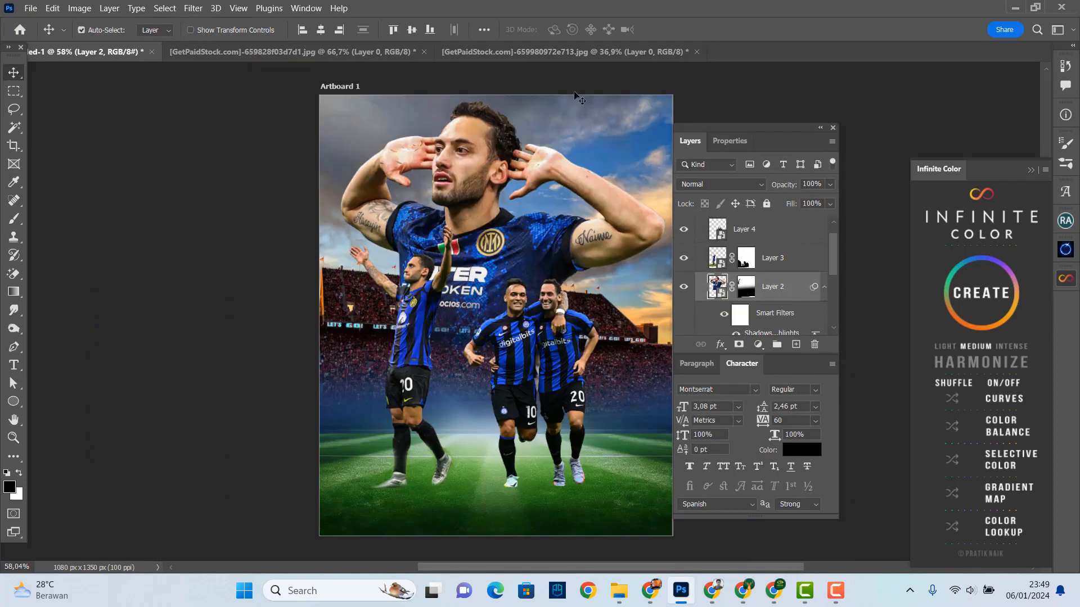
pyautogui.scroll(8, 475, 118)
pyautogui.scroll(-3, 478, 121)
pyautogui.moveTo(606, 168); pyautogui.dragTo(546, 157)
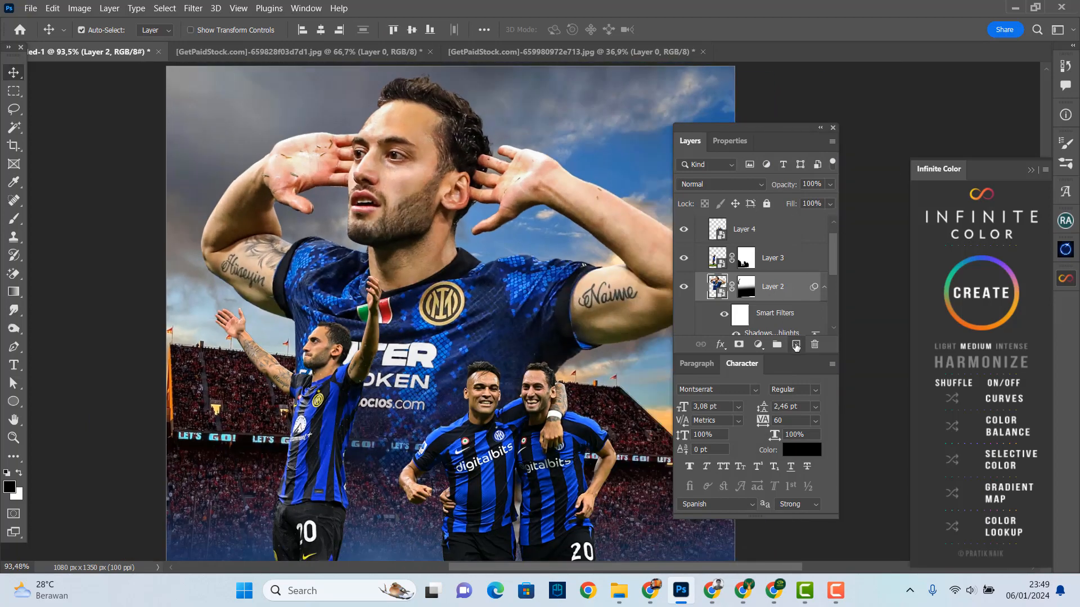
pyautogui.click(796, 344)
pyautogui.hotkey('ctrl', 'alt', 'g')
pyautogui.click(52, 7)
pyautogui.click(67, 176)
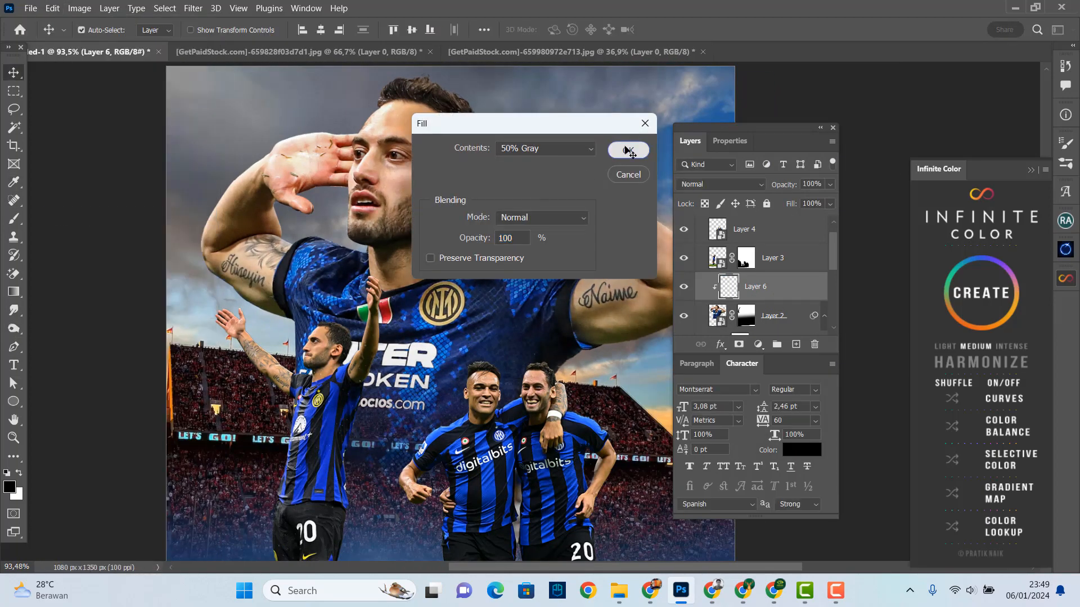
pyautogui.click(633, 147)
pyautogui.click(720, 184)
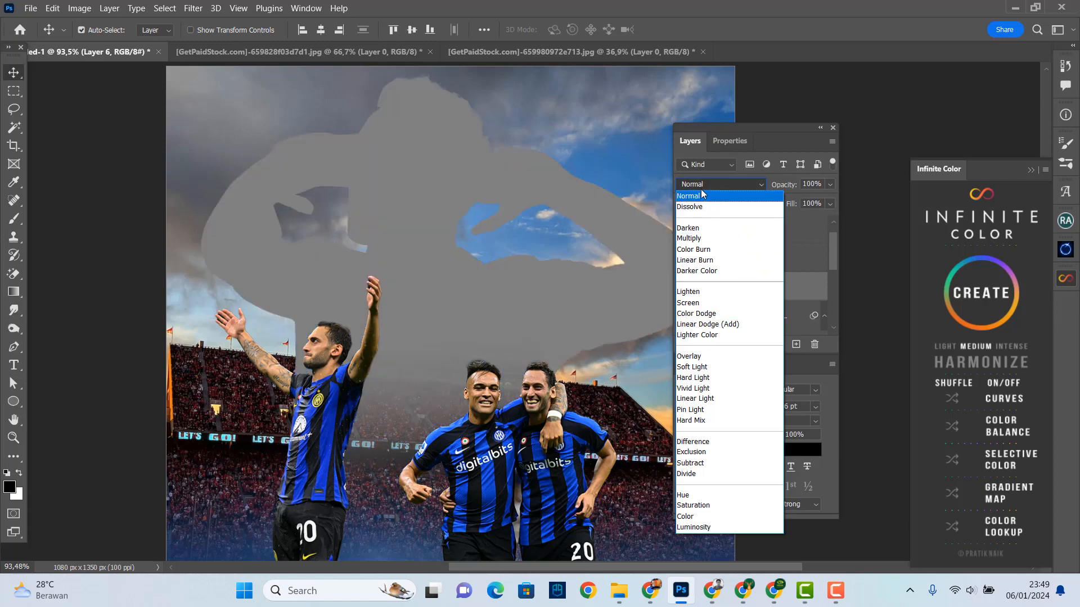
pyautogui.click(688, 356)
# Burn the shadows on the large player's face, raised hand, arm and hairline at 30% exposure
pyautogui.press('o')
pyautogui.scroll(3, 394, 197)
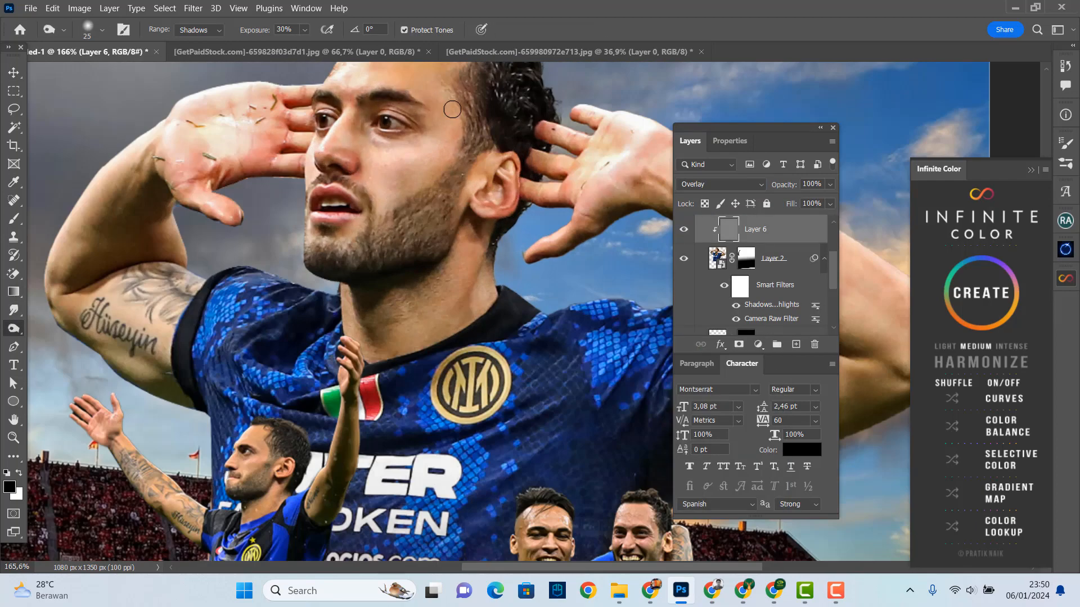
pyautogui.scroll(2, 399, 136)
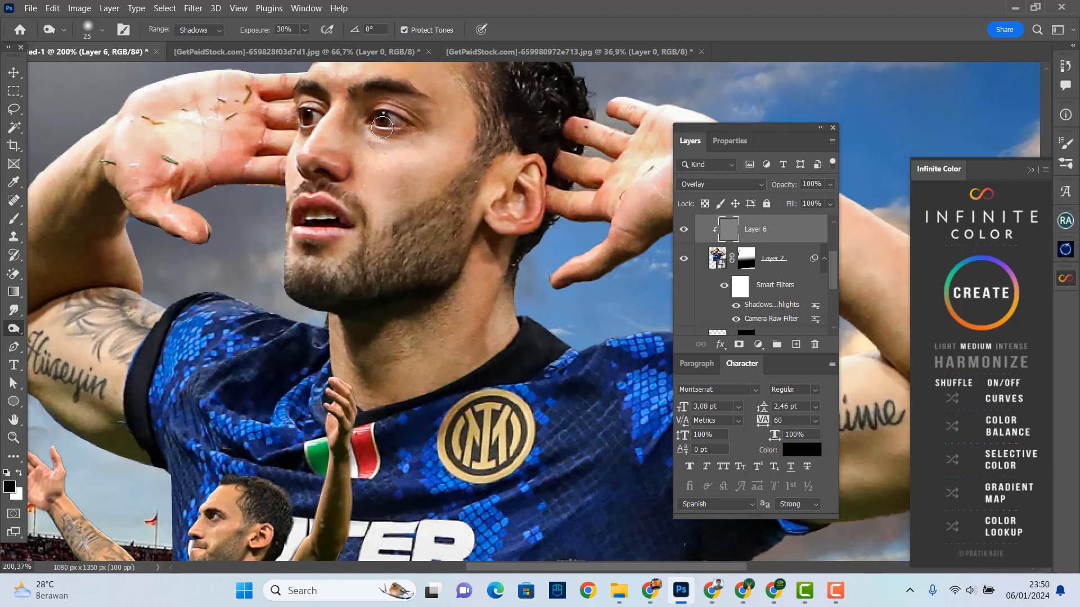
pyautogui.moveTo(360, 98); pyautogui.dragTo(425, 102)
pyautogui.scroll(1, 404, 124)
pyautogui.moveTo(302, 147)
pyautogui.mouseDown()
pyautogui.moveTo(323, 161)
pyautogui.moveTo(304, 143)
pyautogui.mouseUp()
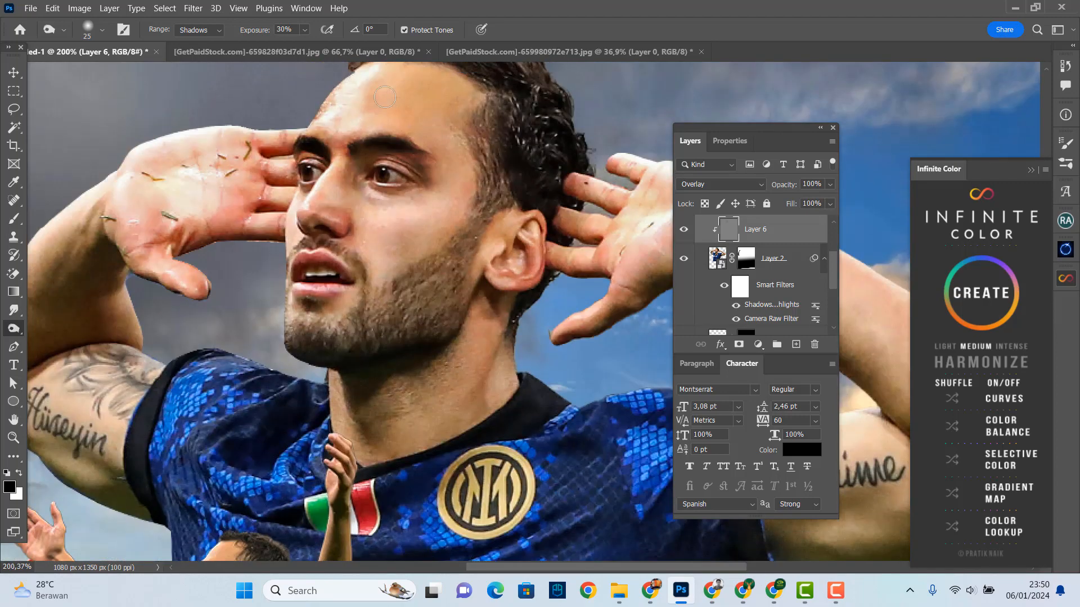
pyautogui.moveTo(345, 181); pyautogui.dragTo(364, 332)
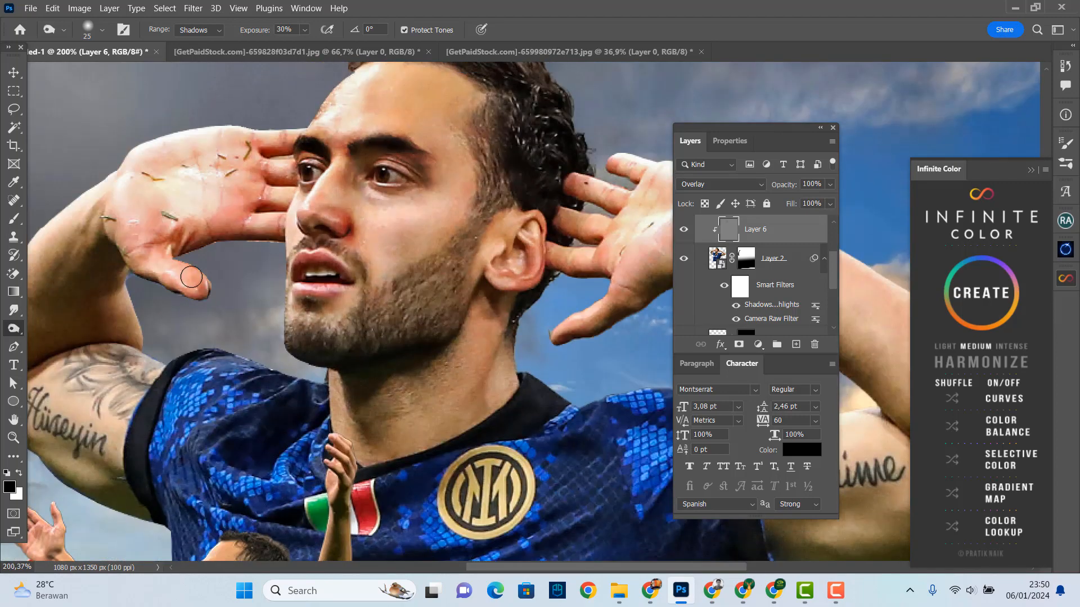
pyautogui.moveTo(150, 243); pyautogui.dragTo(59, 253)
pyautogui.moveTo(271, 141); pyautogui.dragTo(281, 156)
pyautogui.moveTo(469, 144)
pyautogui.mouseDown()
pyautogui.moveTo(488, 227)
pyautogui.moveTo(446, 258)
pyautogui.mouseUp()
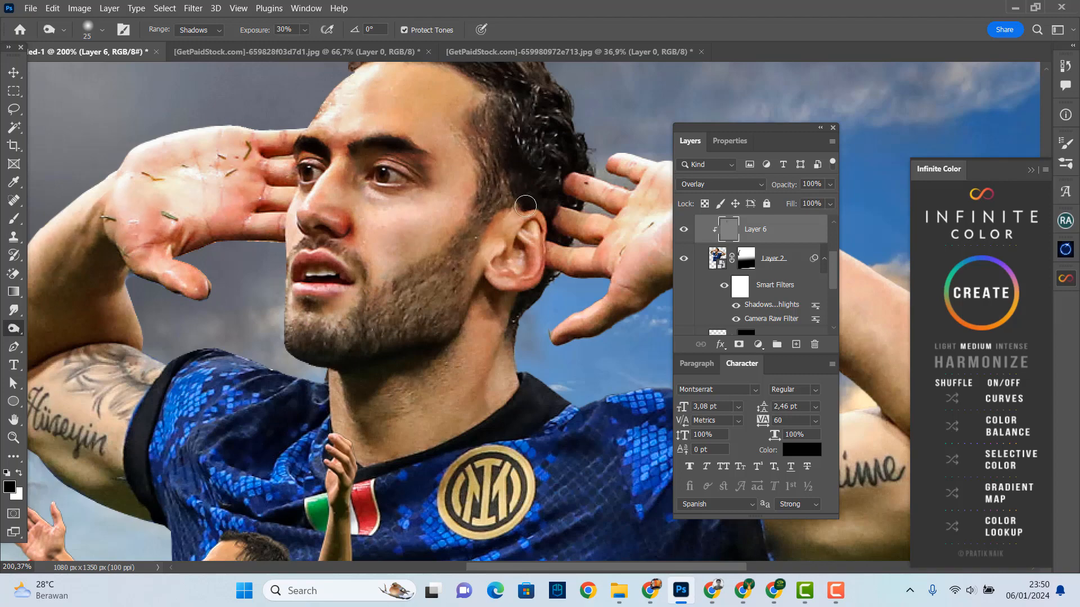
pyautogui.moveTo(525, 206); pyautogui.dragTo(557, 242)
# Set the gray Overlay layer's opacity to 68%
pyautogui.scroll(-5, 548, 234)
pyautogui.scroll(2, 435, 288)
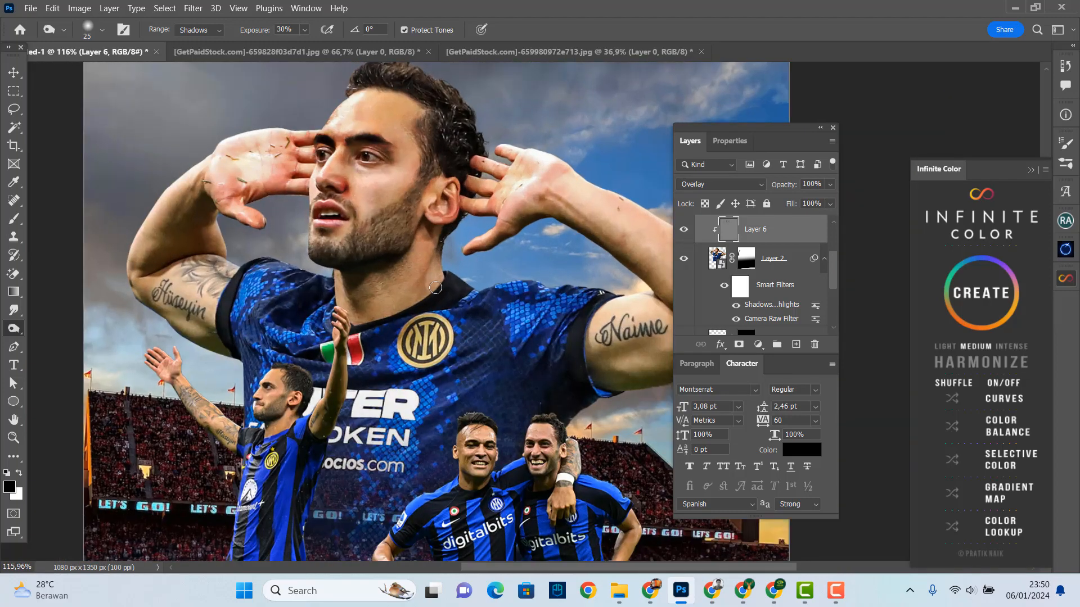
pyautogui.press('v')
pyautogui.press('6')
pyautogui.press('8')
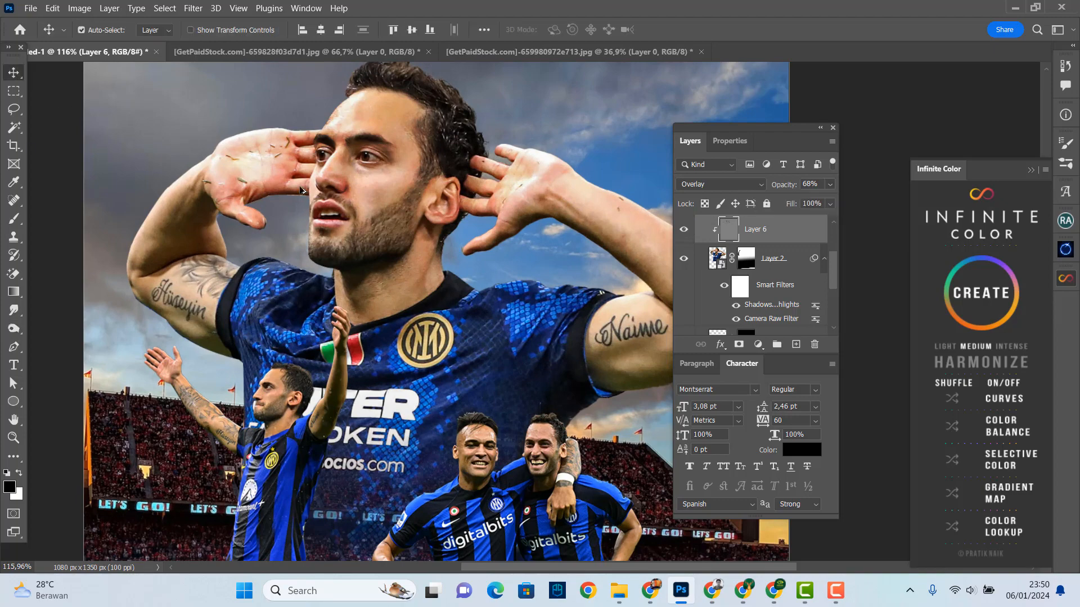
# Add a Selective Color adjustment clipped to the large player, with Reds at Cyan +37, Magenta +5, Yellow +19 and Black +13
pyautogui.scroll(-2, 372, 174)
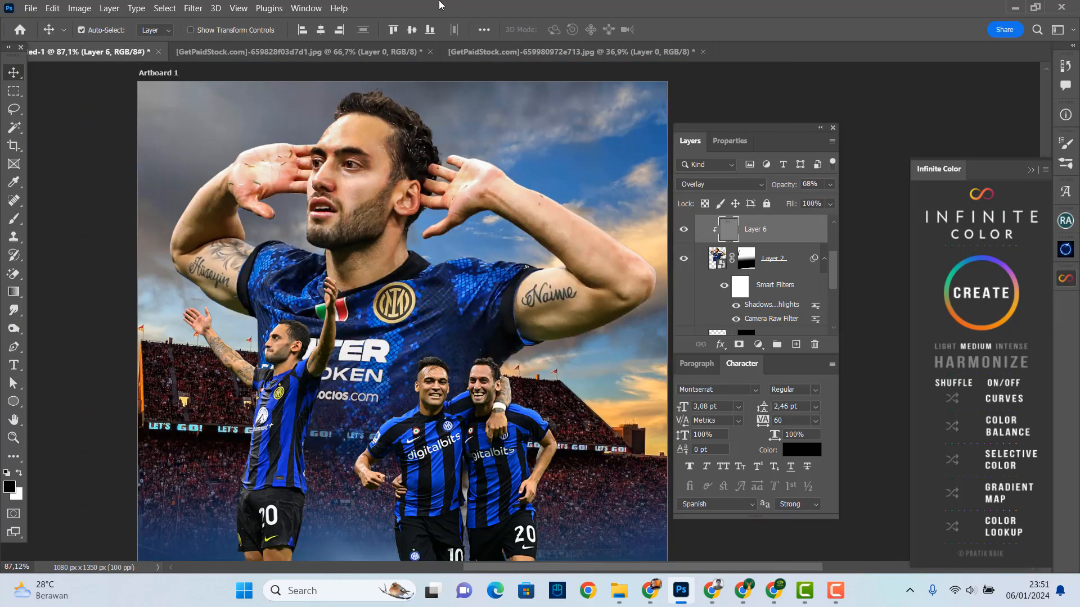
pyautogui.click(776, 259)
pyautogui.click(758, 345)
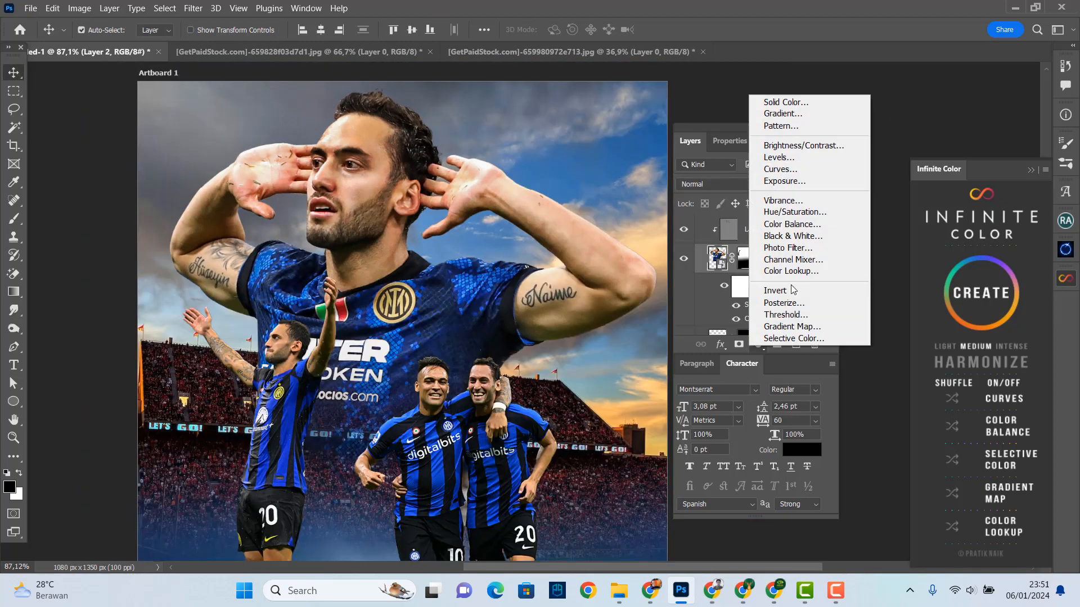
pyautogui.click(784, 340)
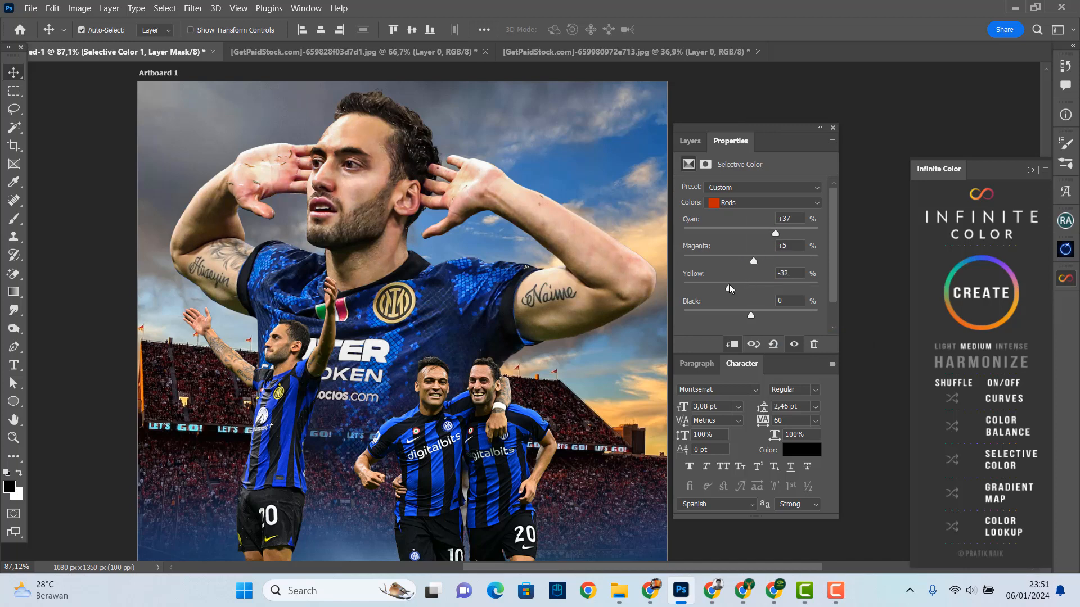
pyautogui.moveTo(752, 316); pyautogui.dragTo(760, 316)
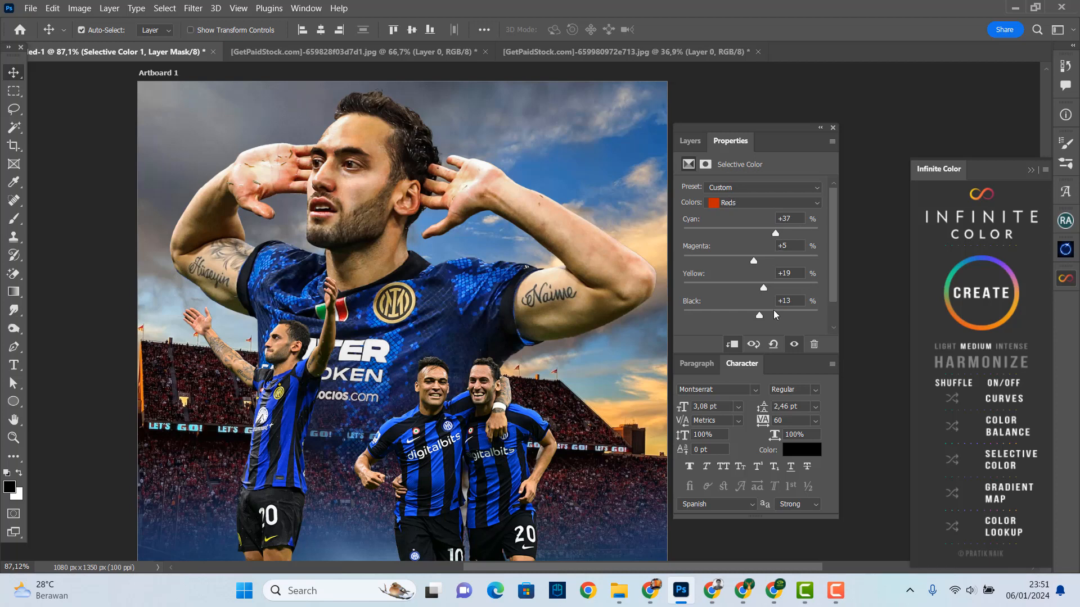
# Reduce the cyan amount for another color range in the Selective Color adjustment
pyautogui.click(762, 203)
pyautogui.click(731, 250)
pyautogui.moveTo(750, 232); pyautogui.dragTo(733, 234)
# Compare the composition with the large player's layer and the gray Overlay layer each hidden and shown
pyautogui.click(690, 141)
pyautogui.scroll(1, 781, 237)
pyautogui.scroll(-3, 781, 237)
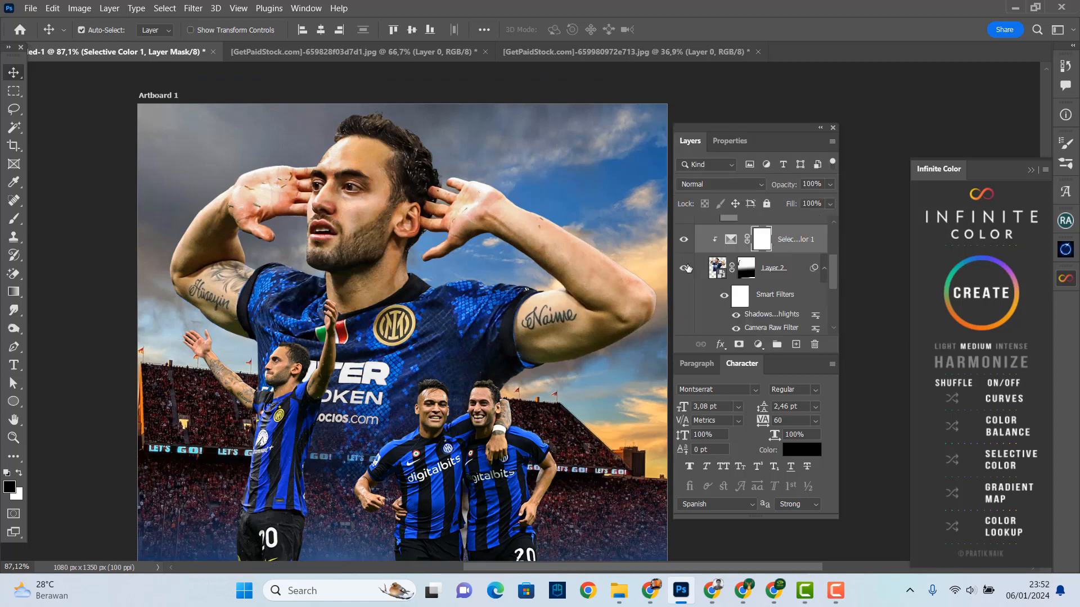
pyautogui.click(685, 268)
pyautogui.click(685, 268)
pyautogui.click(719, 269)
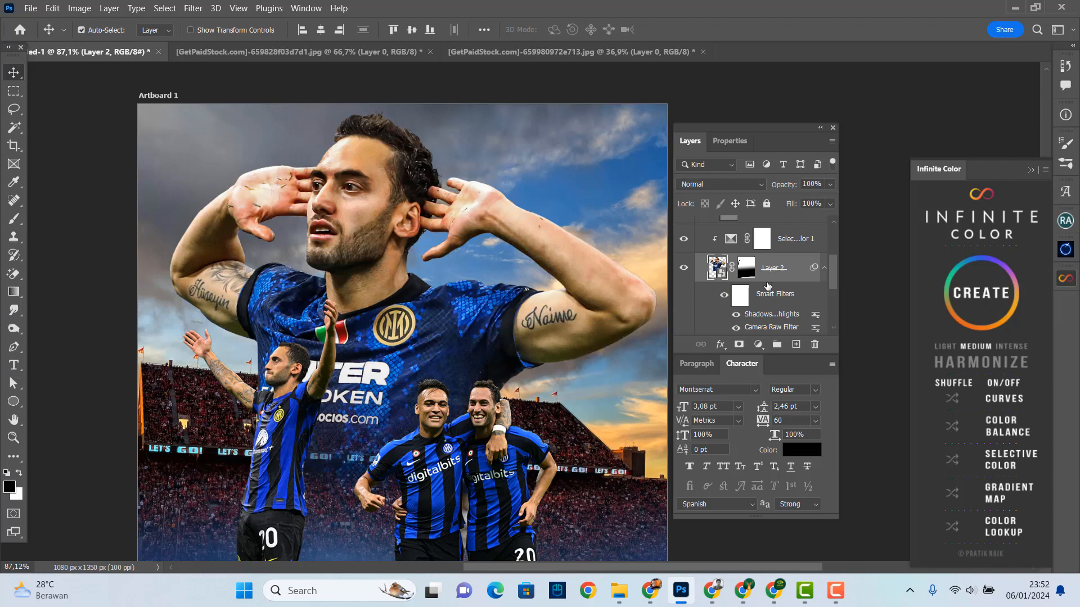
pyautogui.click(395, 192)
pyautogui.scroll(5, 346, 160)
pyautogui.scroll(-2, 356, 179)
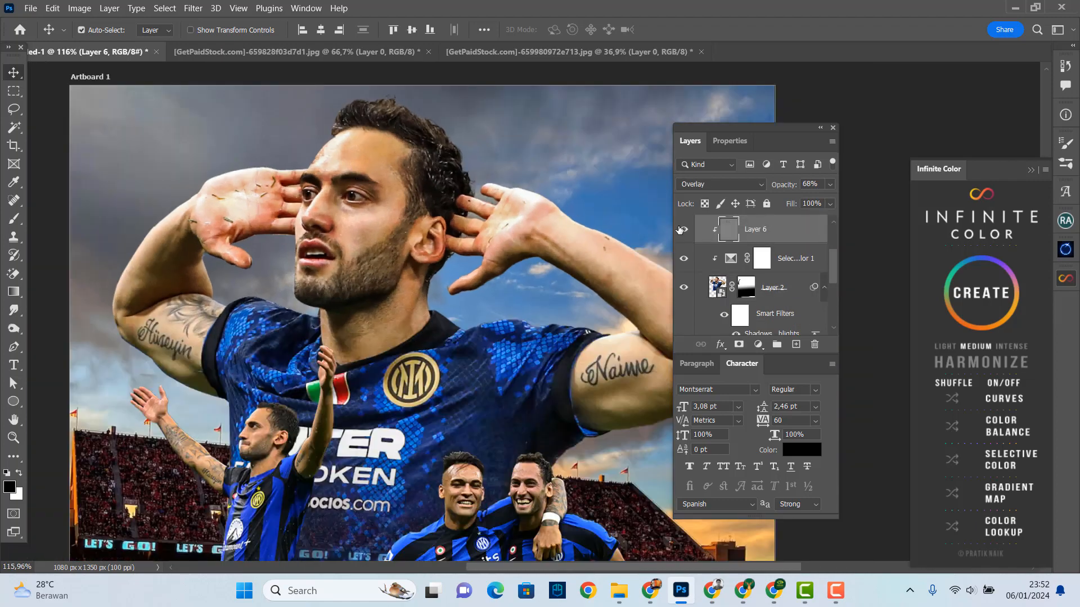
pyautogui.click(684, 229)
pyautogui.click(684, 229)
# Dodge the midtones of the large player's face and arms at 13% exposure on the gray Overlay layer
pyautogui.press('o')
pyautogui.scroll(1, 300, 218)
pyautogui.scroll(2, 299, 218)
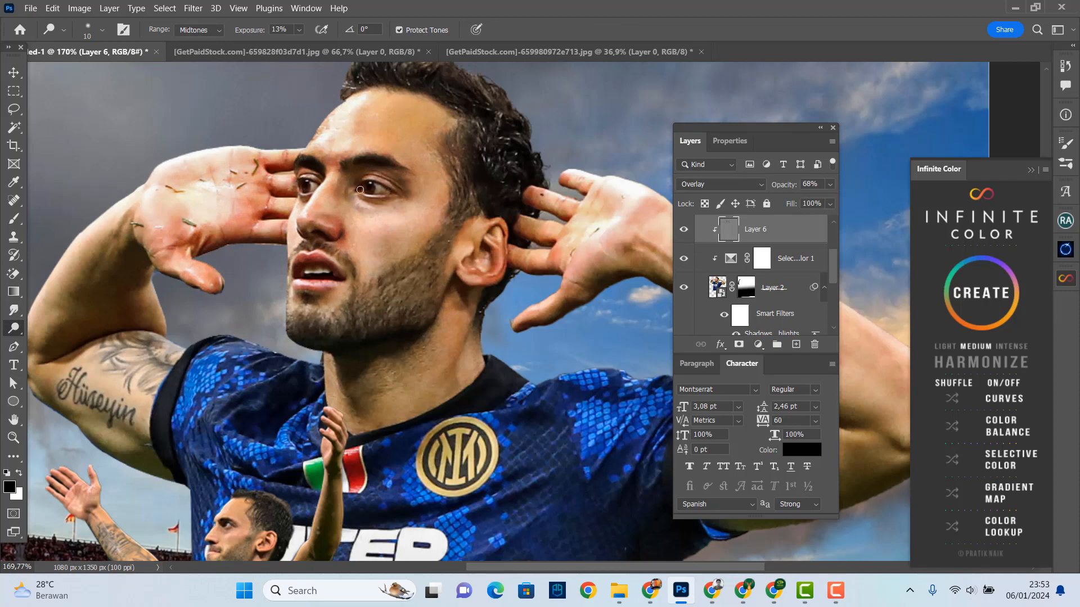
pyautogui.scroll(-2, 310, 213)
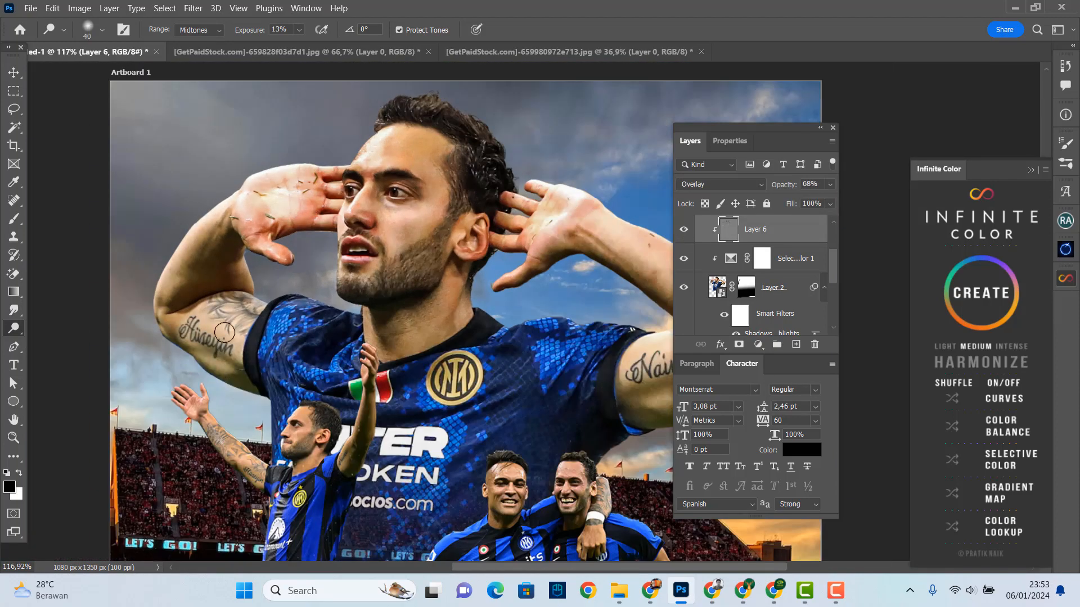
pyautogui.scroll(-4, 609, 246)
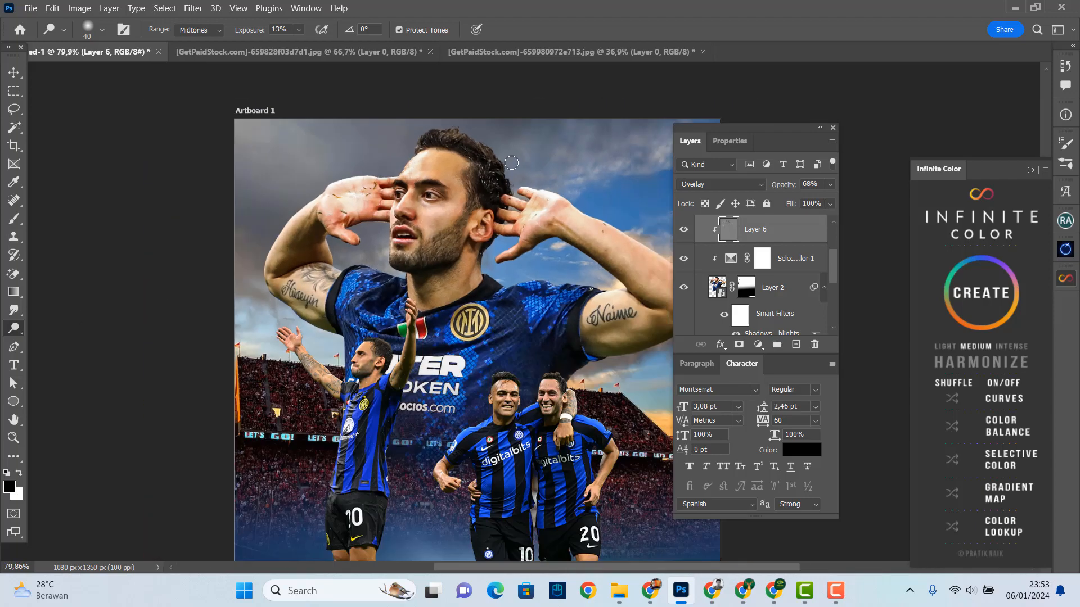
# Add a Color Lookup adjustment clipped to the large player's layer and choose a lookup preset for it
pyautogui.click(780, 302)
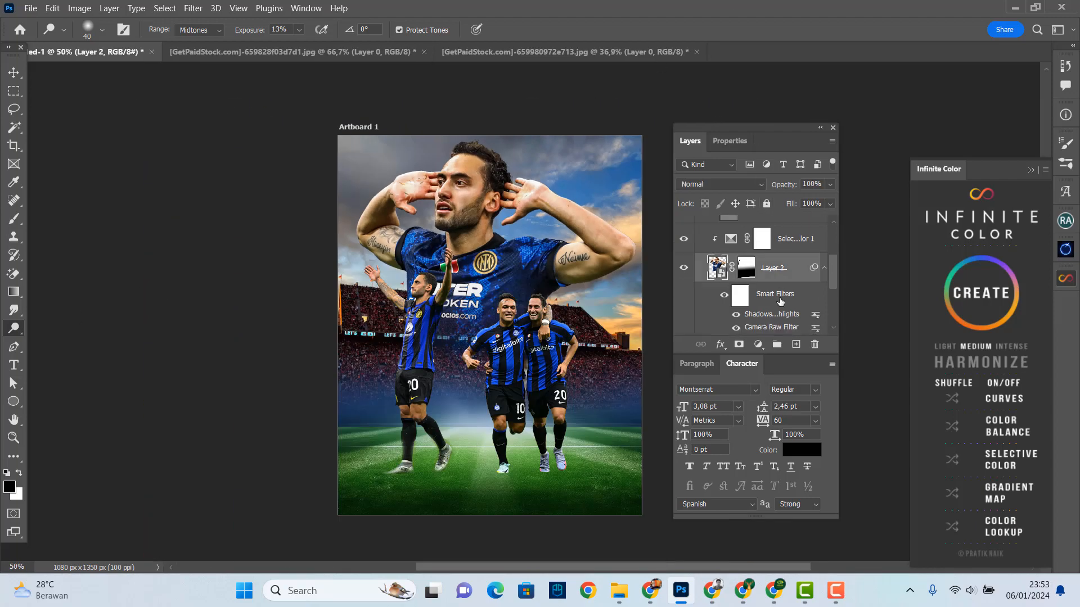
pyautogui.click(758, 345)
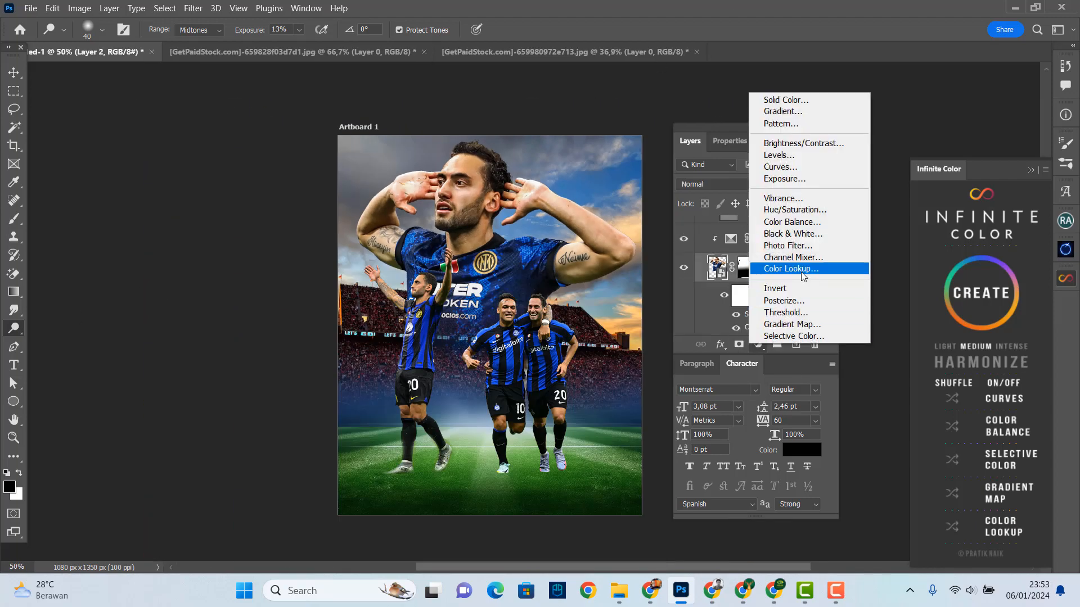
pyautogui.click(773, 268)
pyautogui.click(778, 188)
pyautogui.click(754, 67)
# Set the Color Lookup layer's opacity to 47% and its blend mode to Soft Light
pyautogui.click(691, 141)
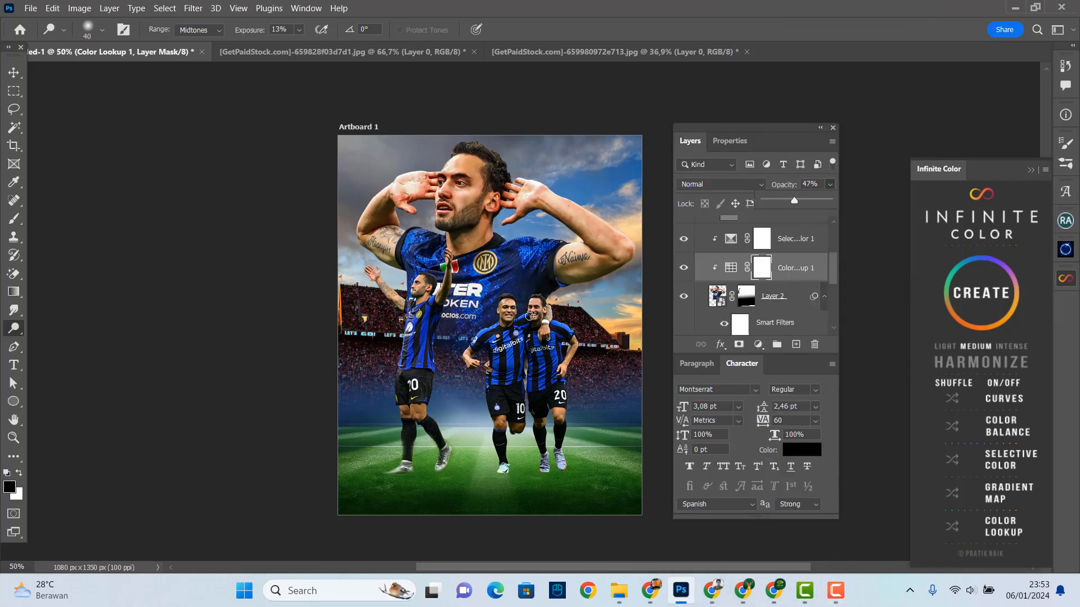
pyautogui.click(719, 184)
pyautogui.click(709, 360)
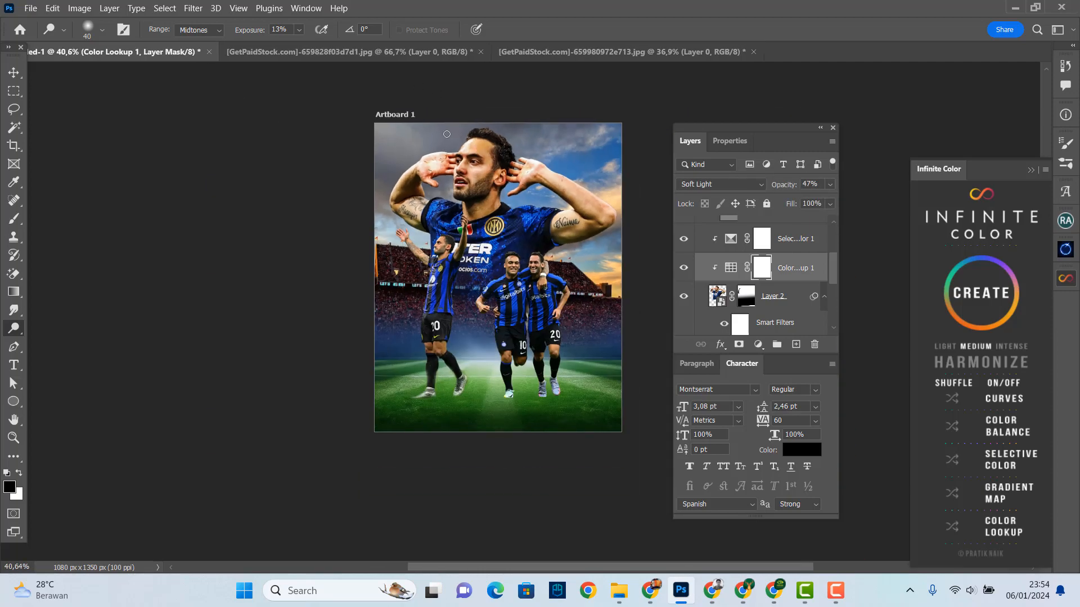
# Add a new empty layer directly above the gray Overlay layer, beneath the smaller players
pyautogui.press('v')
pyautogui.scroll(2, 778, 269)
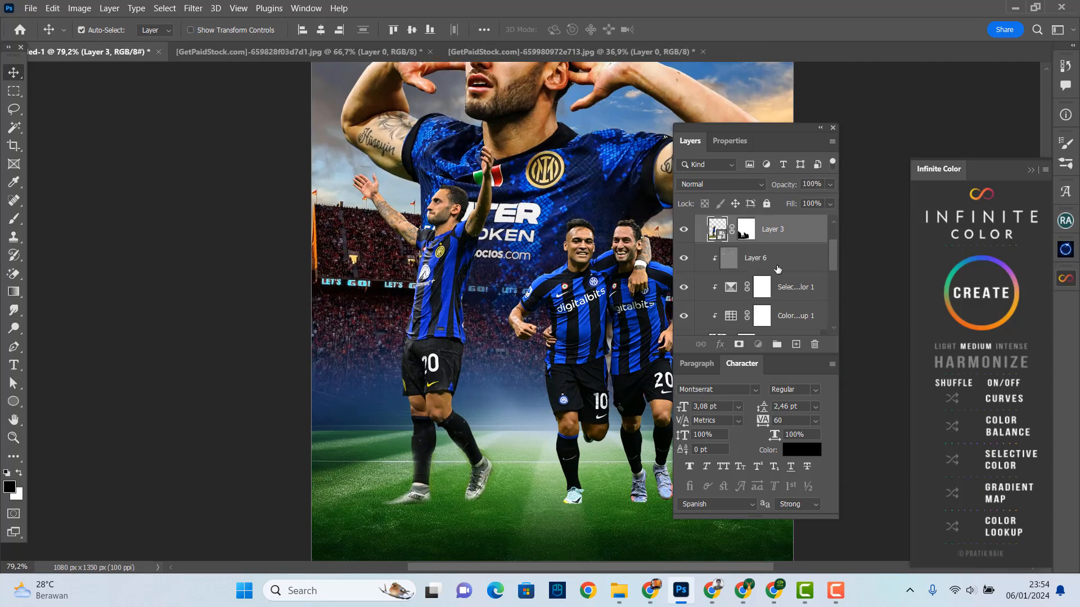
pyautogui.click(778, 269)
pyautogui.hotkey('ctrl', 'shift', 'alt', 'n')
# Flatten the soft round brush into a thin ellipse and set its angle to 3°
pyautogui.press('b')
pyautogui.rightClick(526, 354)
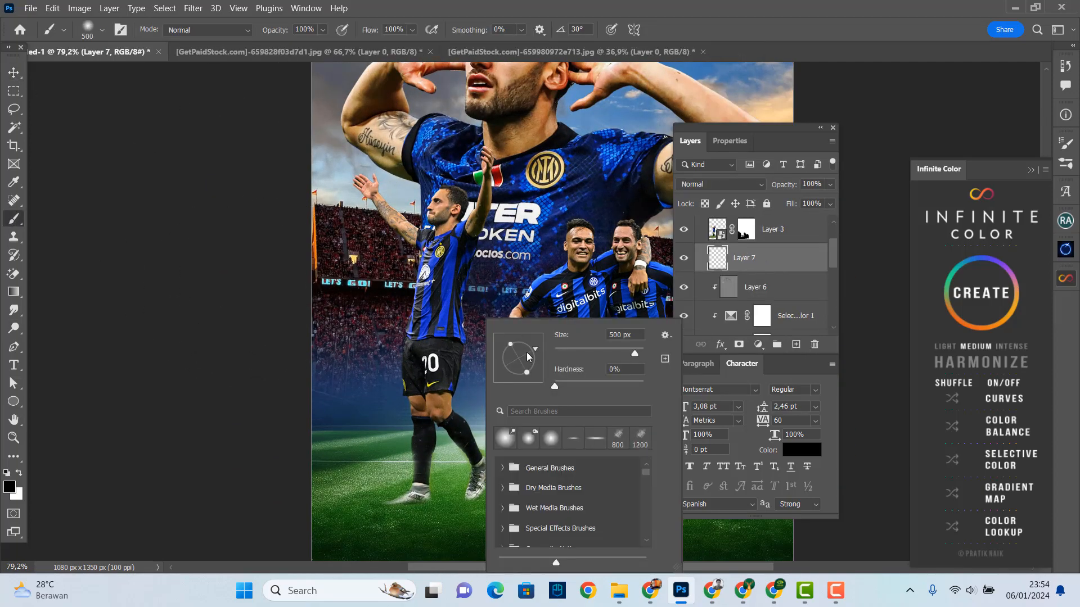
pyautogui.rightClick(292, 349)
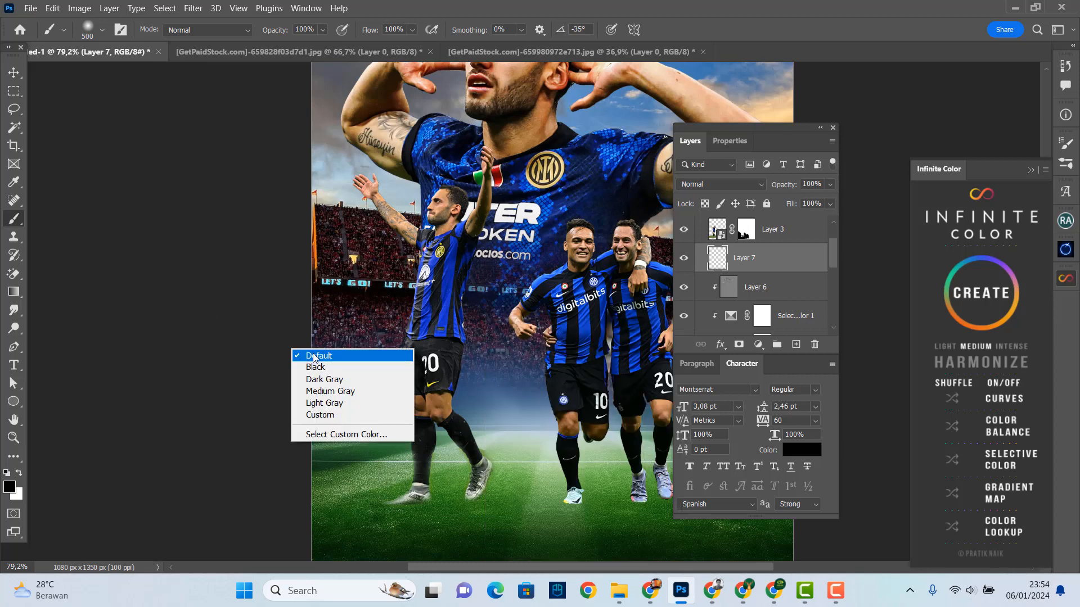
pyautogui.rightClick(176, 335)
pyautogui.click(309, 343)
pyautogui.rightClick(454, 441)
pyautogui.click(496, 360)
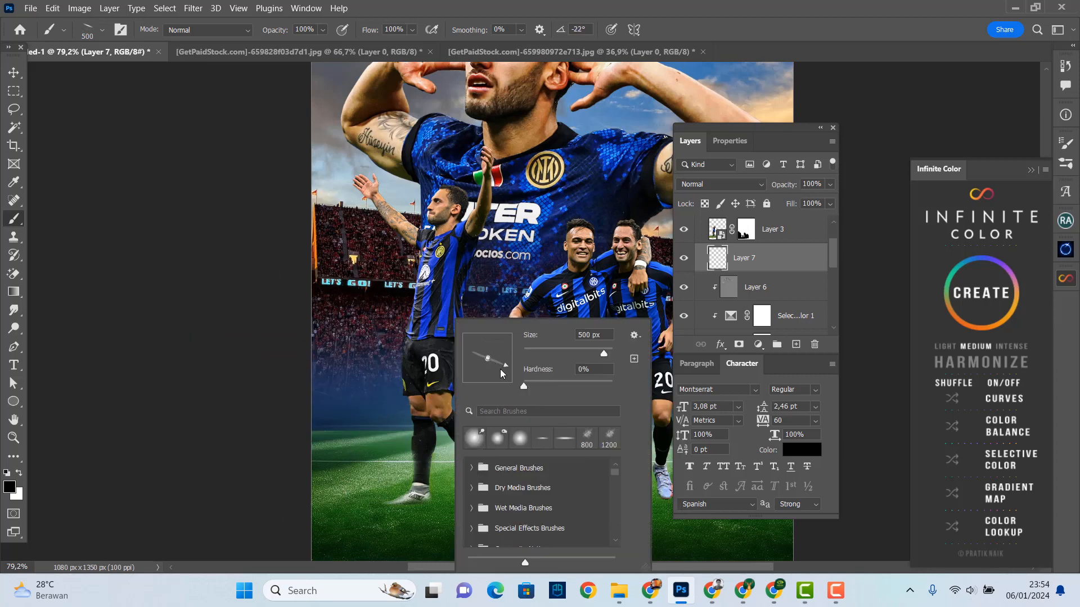
pyautogui.moveTo(500, 371); pyautogui.dragTo(506, 358)
pyautogui.click(183, 411)
# Paint black ground shadows on the grass under the smaller players' feet, reducing the flattened brush to 400 px
pyautogui.click(425, 503)
pyautogui.press(']')
pyautogui.press(']')
pyautogui.press(']')
pyautogui.press(']')
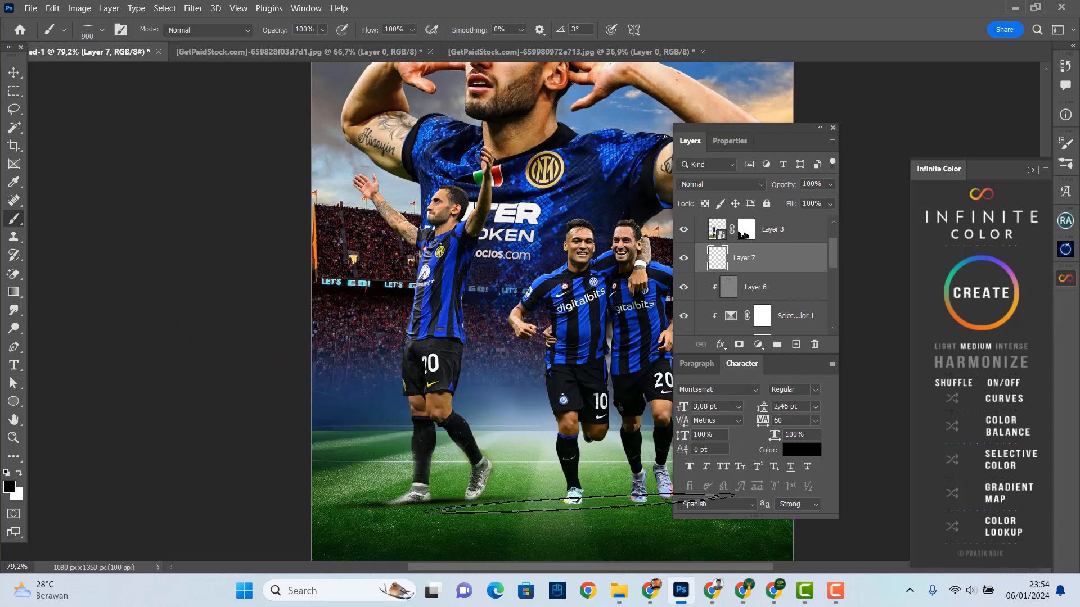
pyautogui.press('[')
pyautogui.press('[')
pyautogui.press('[')
pyautogui.press('[')
pyautogui.press('[')
pyautogui.click(579, 502)
pyautogui.scroll(-1, 445, 422)
pyautogui.click(628, 479)
pyautogui.scroll(-1, 523, 315)
# Set the ground shadow layer's opacity to 64% and give the layer a red color label
pyautogui.click(830, 185)
pyautogui.click(806, 200)
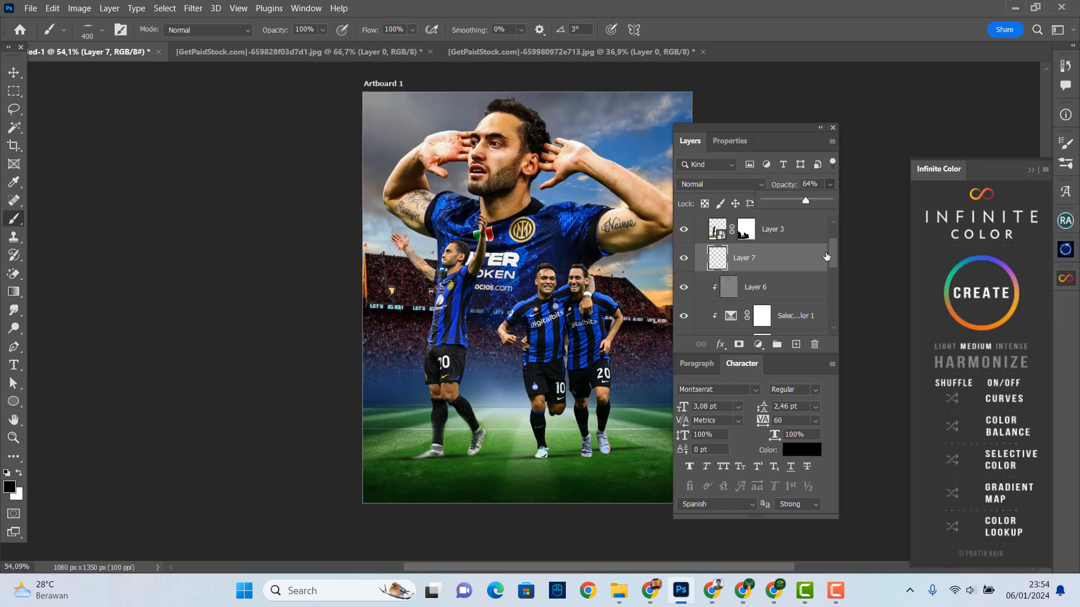
pyautogui.rightClick(826, 256)
pyautogui.click(826, 476)
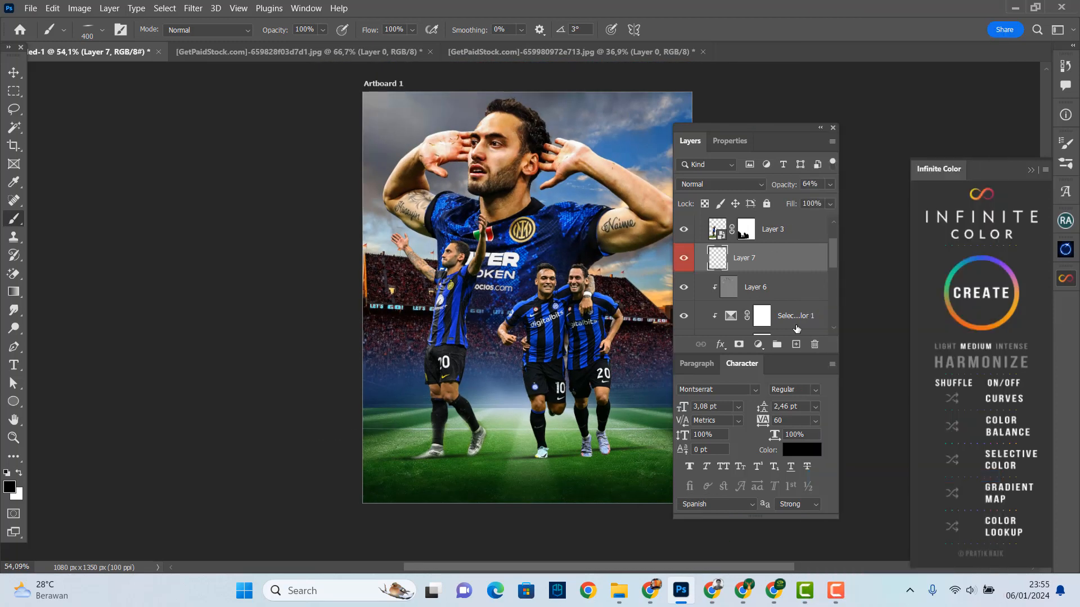
# Restore the flattened brush to a round tip with its angle at -82°
pyautogui.rightClick(500, 288)
pyautogui.moveTo(538, 327); pyautogui.dragTo(581, 328)
pyautogui.press('v')
pyautogui.click(536, 281)
pyautogui.scroll(7, 536, 282)
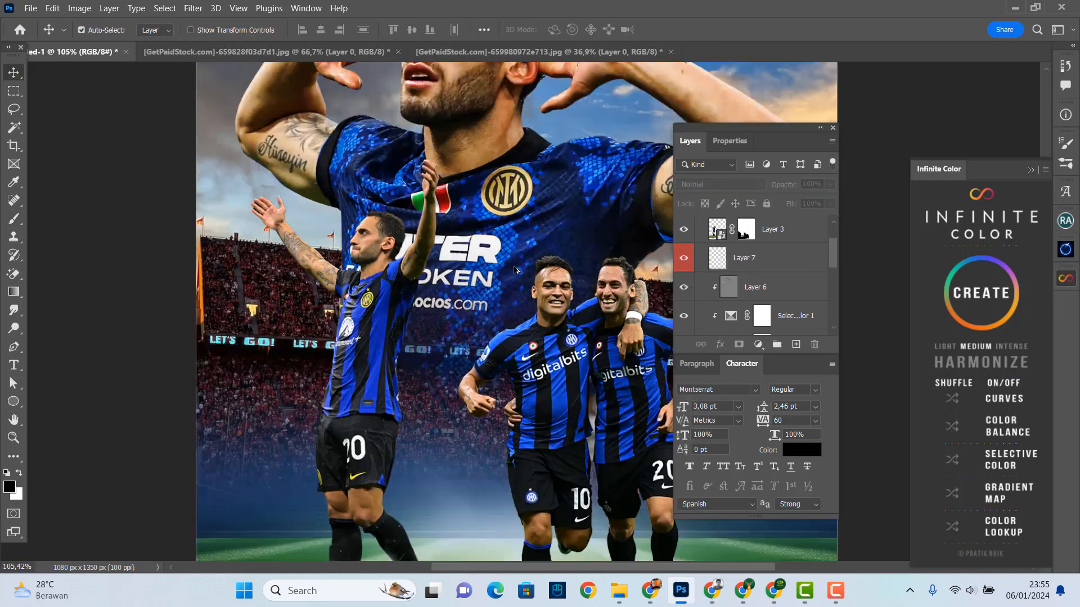
pyautogui.scroll(-3, 536, 281)
# Add a new layer clipped to the smaller player with raised arms and set its blend mode to Overlay
pyautogui.click(785, 235)
pyautogui.hotkey('ctrl', 'shift', 'alt', 'n')
pyautogui.keyDown('alt'); pyautogui.click(783, 244); pyautogui.keyUp('alt')
pyautogui.click(719, 184)
pyautogui.click(709, 352)
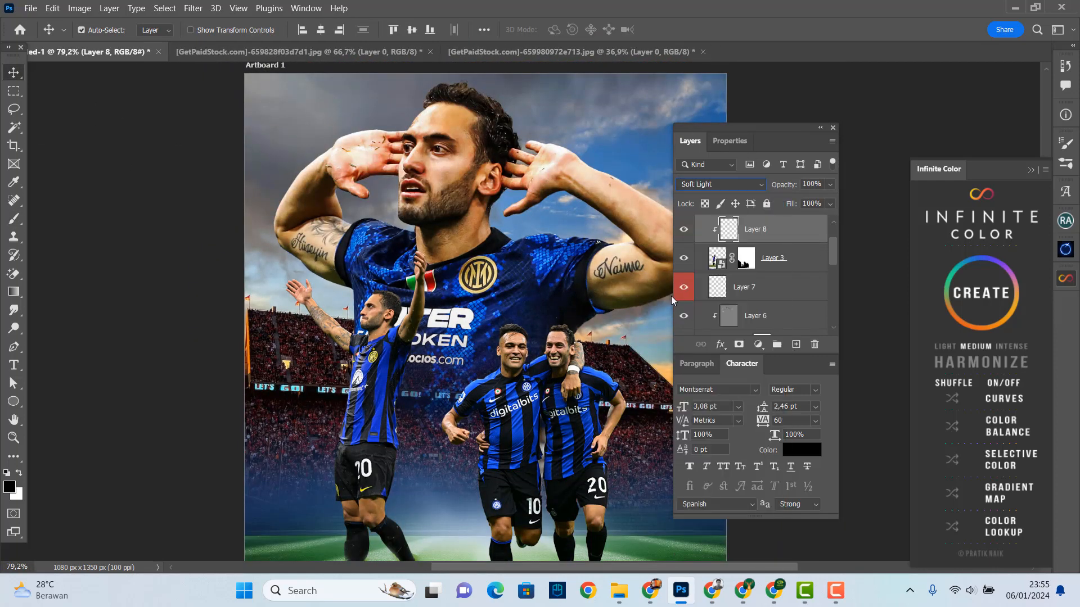
pyautogui.click(14, 218)
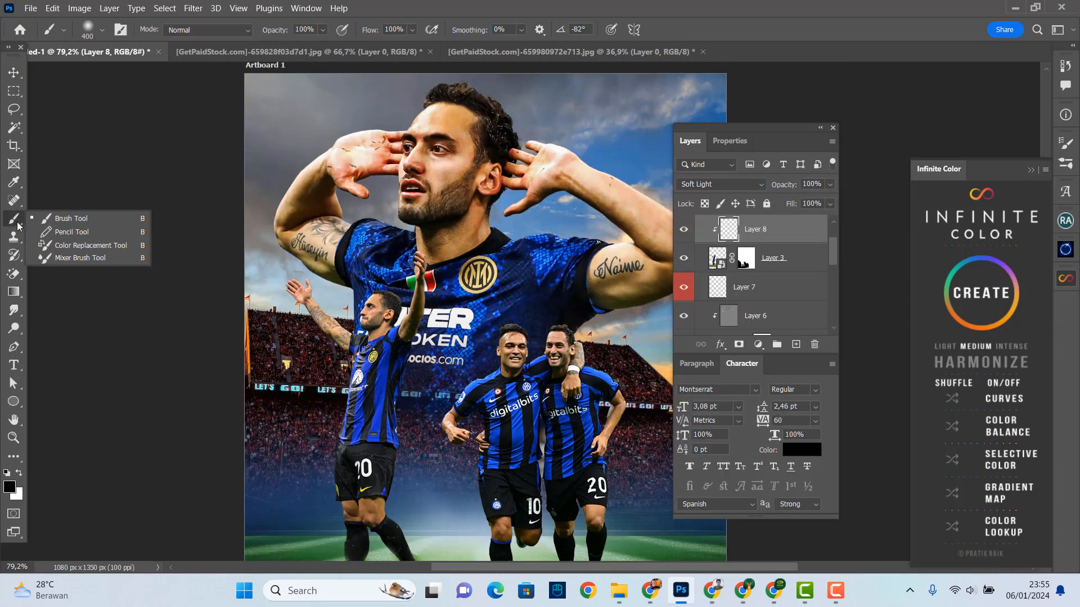
pyautogui.click(721, 184)
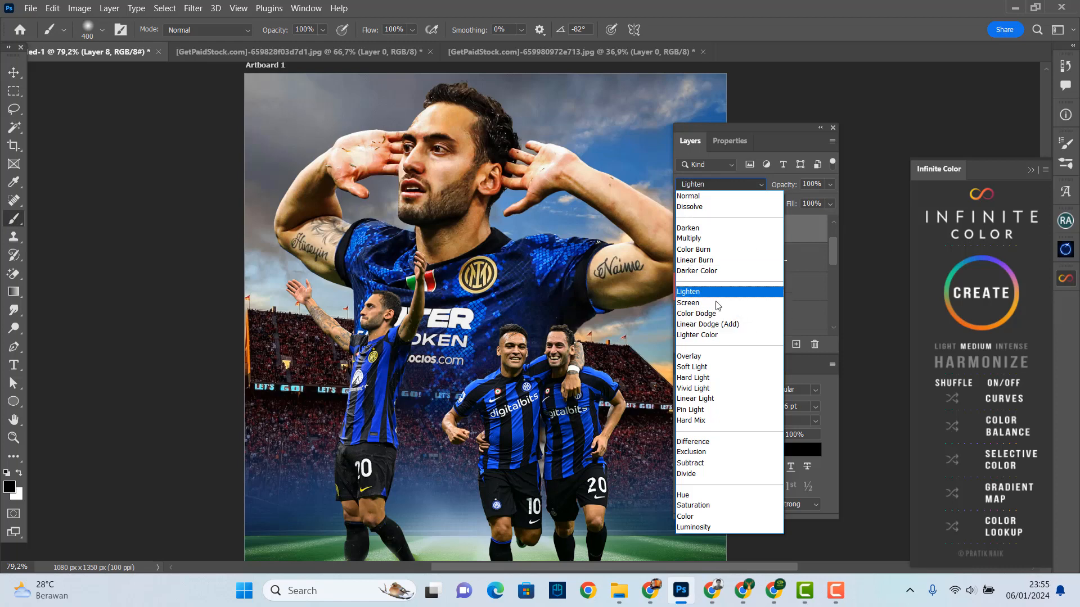
pyautogui.click(702, 197)
pyautogui.click(720, 185)
pyautogui.click(699, 356)
# Fill the new clipped Overlay layer with gray for dodging and burning
pyautogui.click(53, 8)
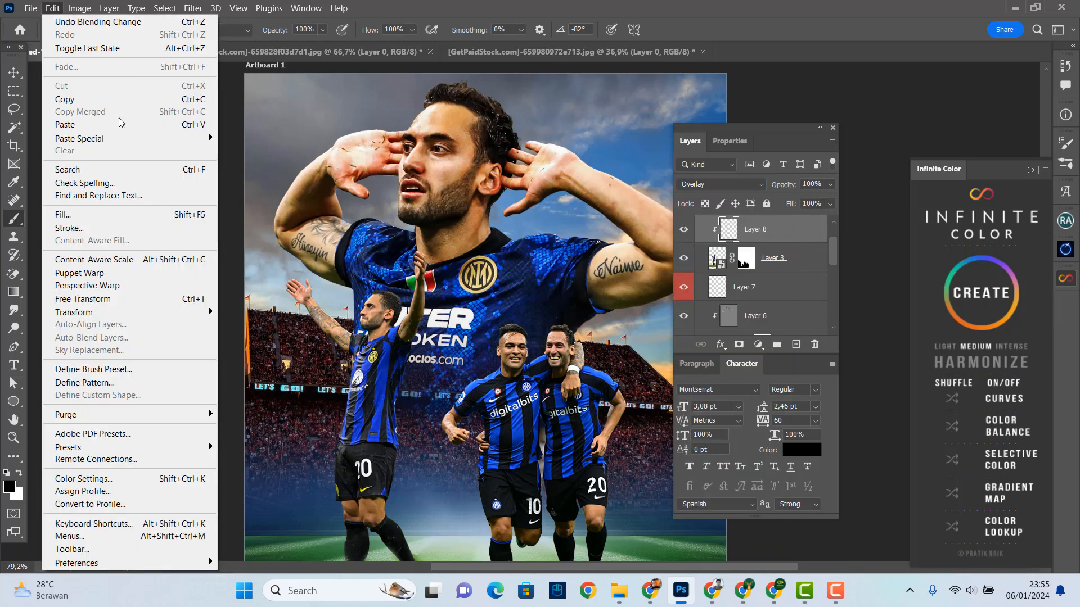
pyautogui.click(101, 214)
pyautogui.click(628, 150)
pyautogui.scroll(-1, 624, 168)
pyautogui.scroll(1, 734, 234)
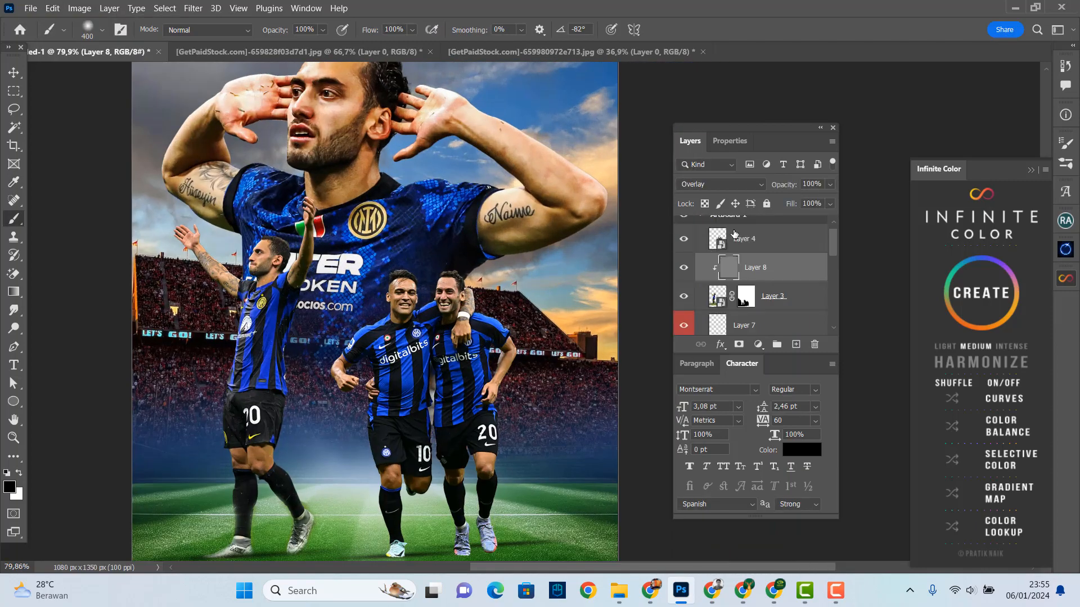
pyautogui.press('v')
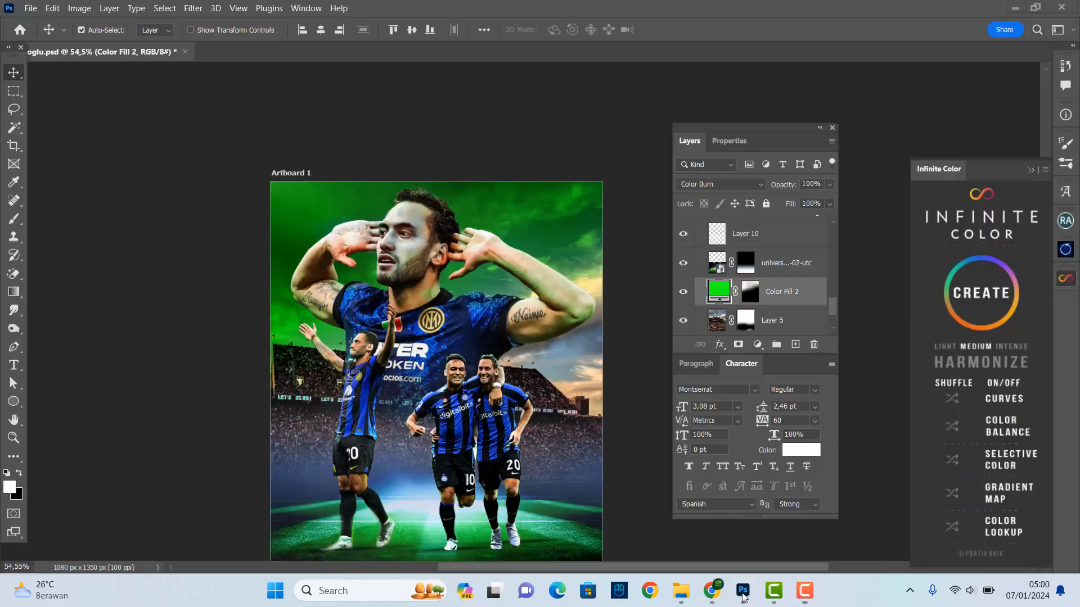
# Paint white on the green Color Fill 2 layer's mask with a soft 700 px brush to extend the green over the stands
pyautogui.click(683, 292)
pyautogui.click(752, 297)
pyautogui.click(14, 219)
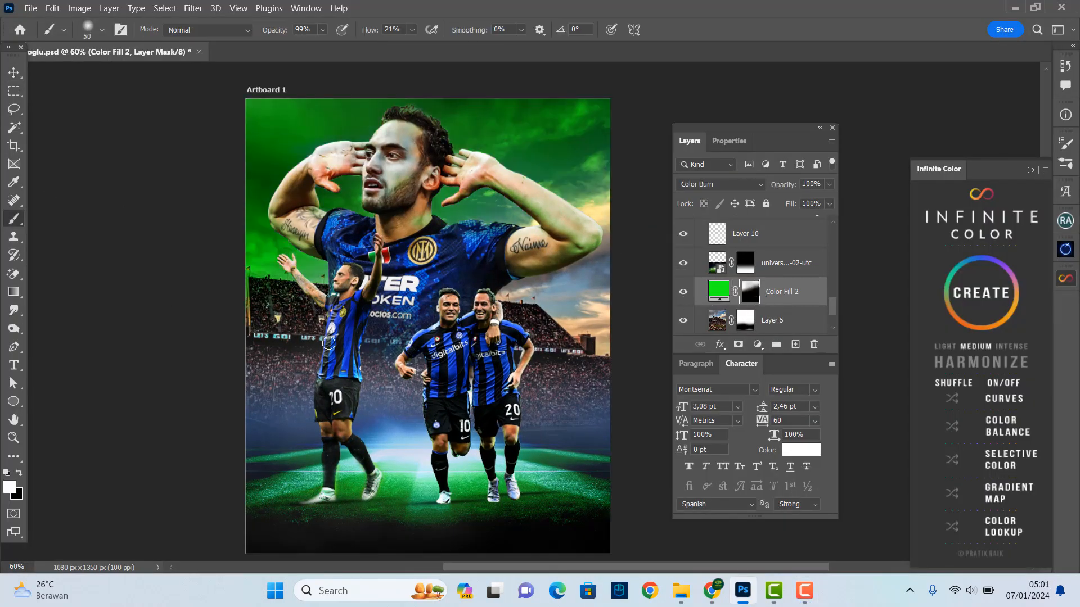
pyautogui.press(']')
pyautogui.press(']')
pyautogui.press(']')
pyautogui.press(']')
pyautogui.press(']')
pyautogui.press(']')
pyautogui.press(']')
pyautogui.press(']')
pyautogui.press(']')
pyautogui.press(']')
pyautogui.press(']')
pyautogui.press(']')
pyautogui.press(']')
pyautogui.press(']')
pyautogui.press(']')
pyautogui.press(']')
pyautogui.moveTo(174, 352)
pyautogui.mouseDown()
pyautogui.moveTo(375, 383)
pyautogui.moveTo(229, 301)
pyautogui.mouseUp()
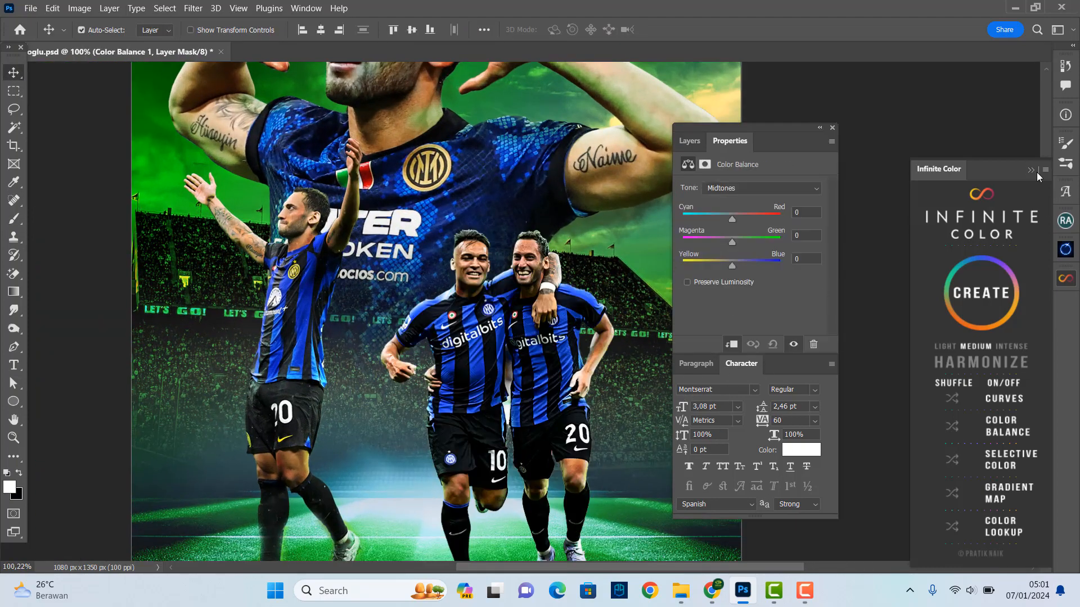
# Set the midtones of the running duo's Color Balance adjustment to -57 Cyan/Red and +48 Magenta/Green
pyautogui.click(1031, 170)
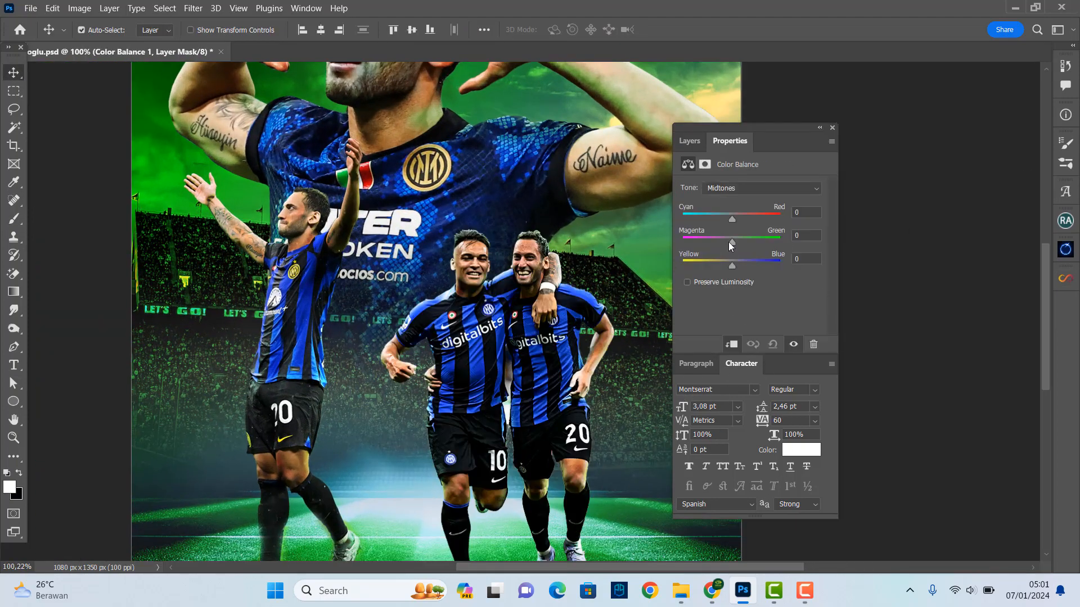
pyautogui.moveTo(732, 243); pyautogui.dragTo(705, 221)
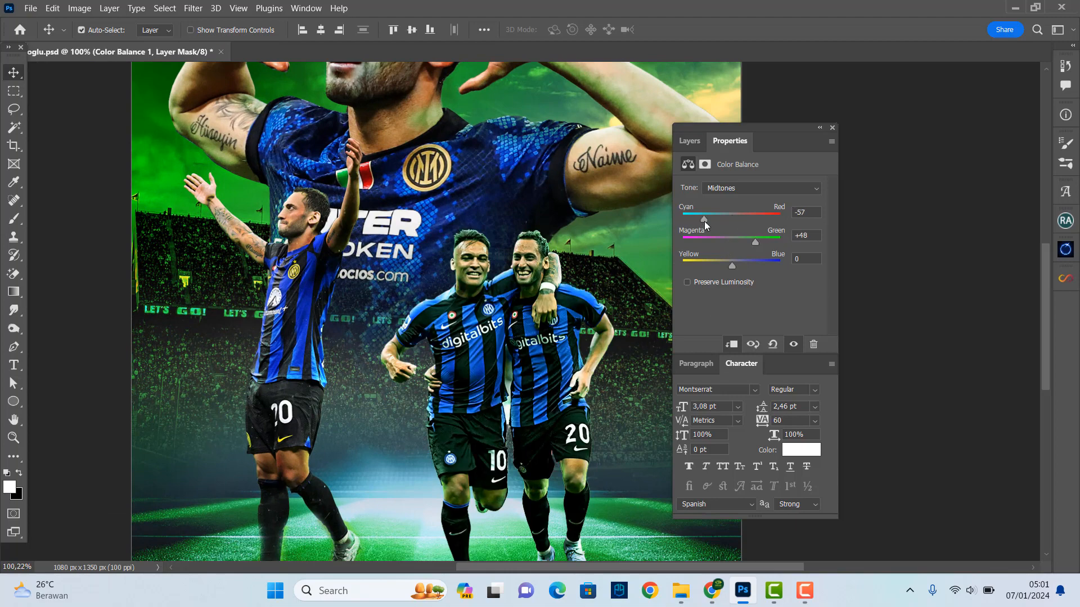
pyautogui.click(716, 187)
pyautogui.click(727, 199)
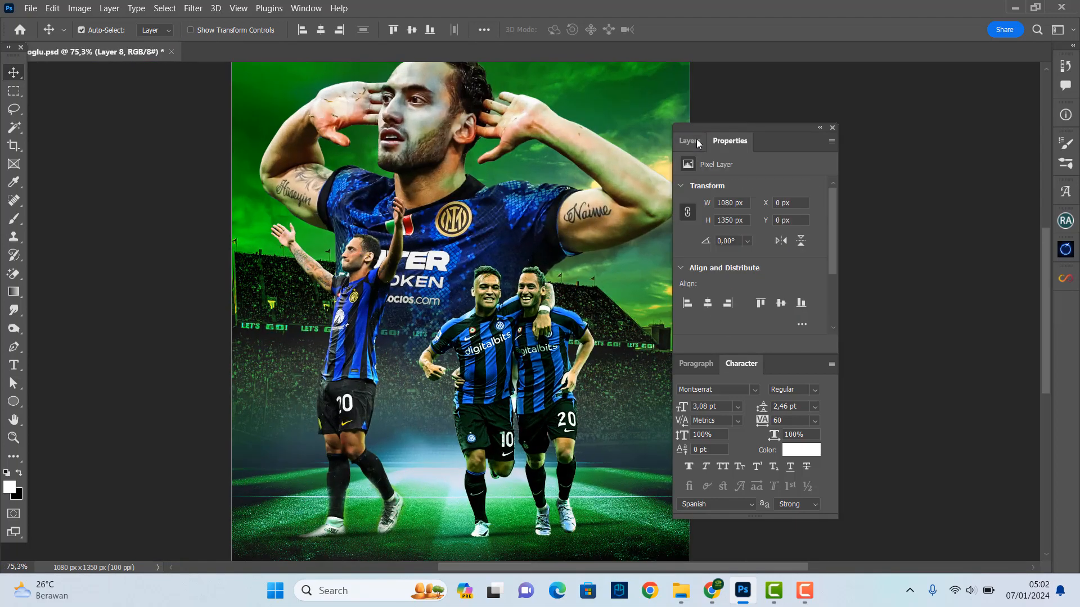
# Add a Color Balance adjustment clipped to the raised-arms player, with midtones at +29 Magenta/Green and +5 Yellow/Blue
pyautogui.scroll(-2, 729, 281)
pyautogui.click(716, 282)
pyautogui.click(757, 345)
pyautogui.click(786, 206)
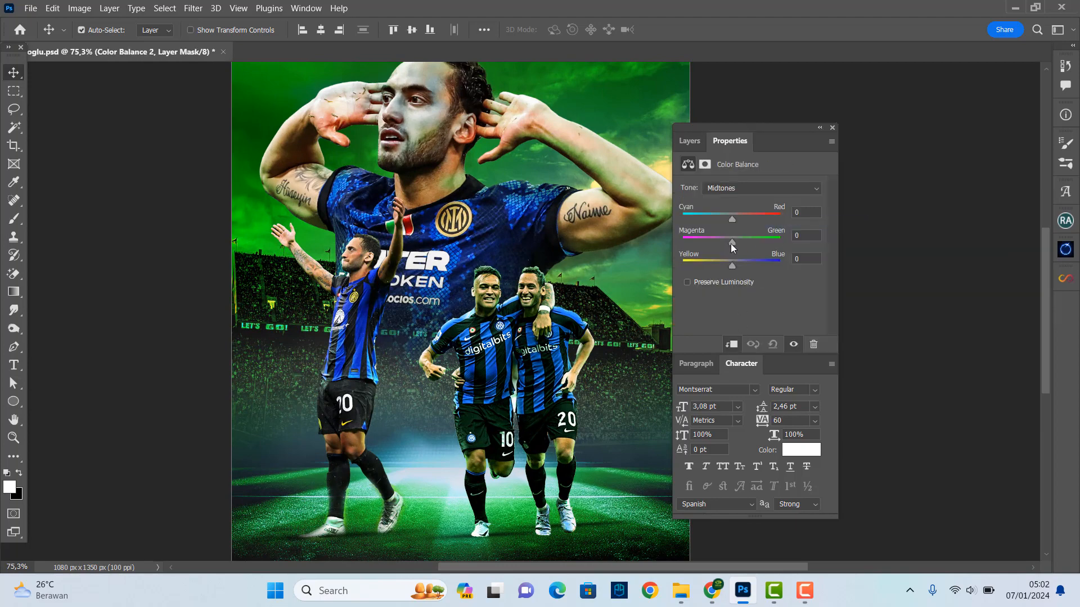
pyautogui.moveTo(732, 243); pyautogui.dragTo(747, 244)
pyautogui.moveTo(732, 265); pyautogui.dragTo(735, 266)
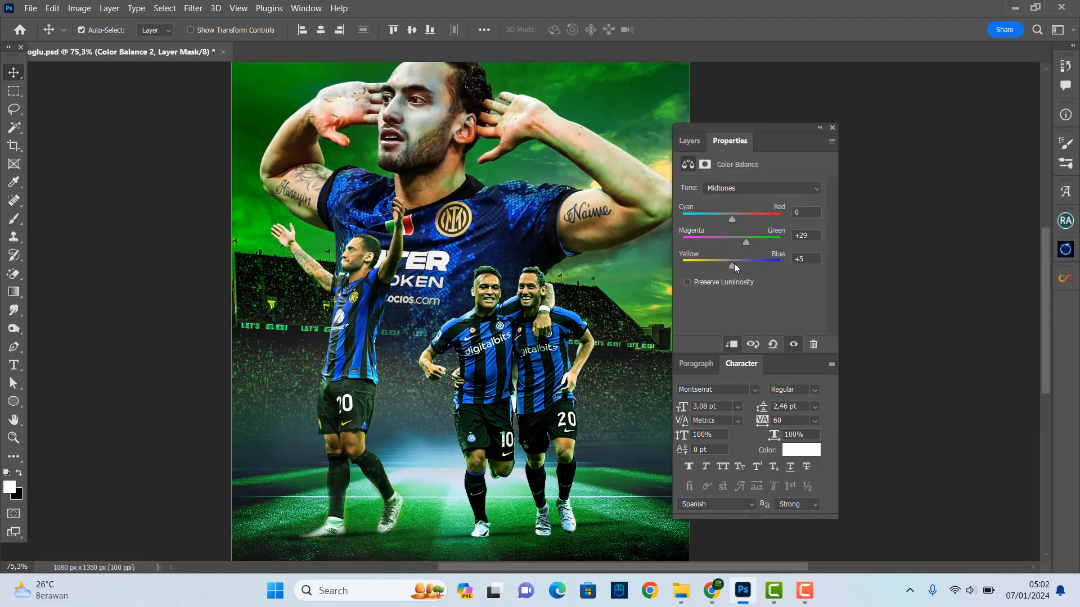
pyautogui.click(731, 198)
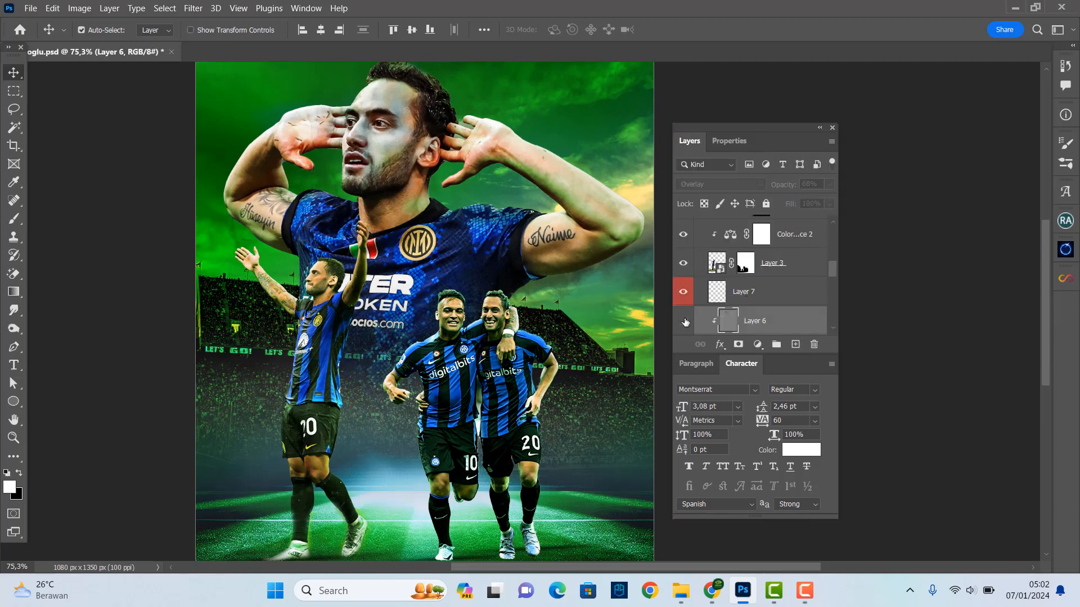
# Activate the mask of the green Color Fill 2 layer and ready the brush with black as the foreground color
pyautogui.scroll(-2, 744, 292)
pyautogui.scroll(2, 743, 292)
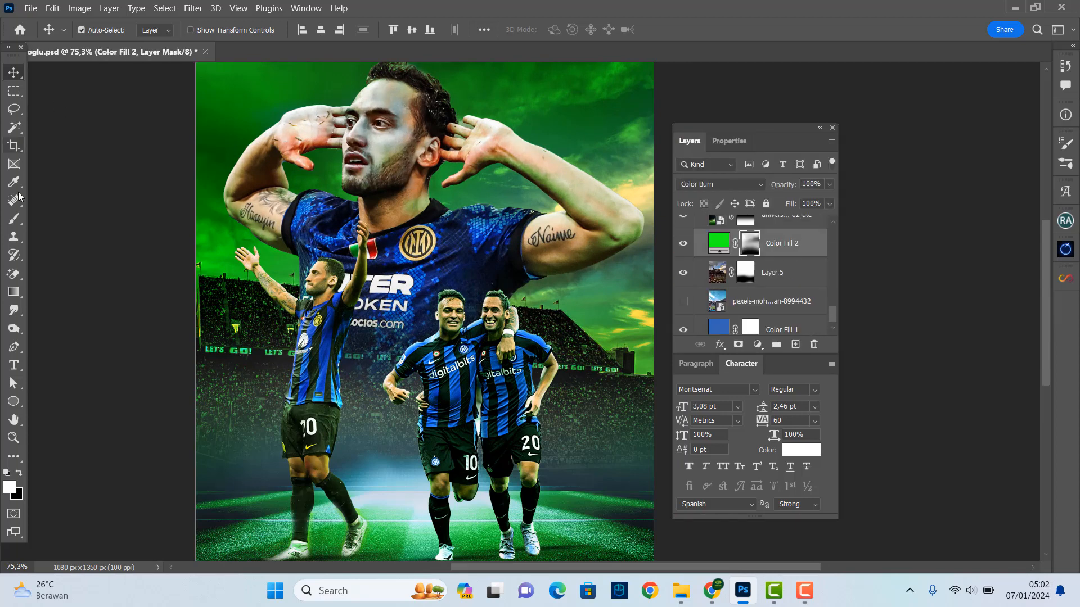
pyautogui.hotkey('shift', 'e')
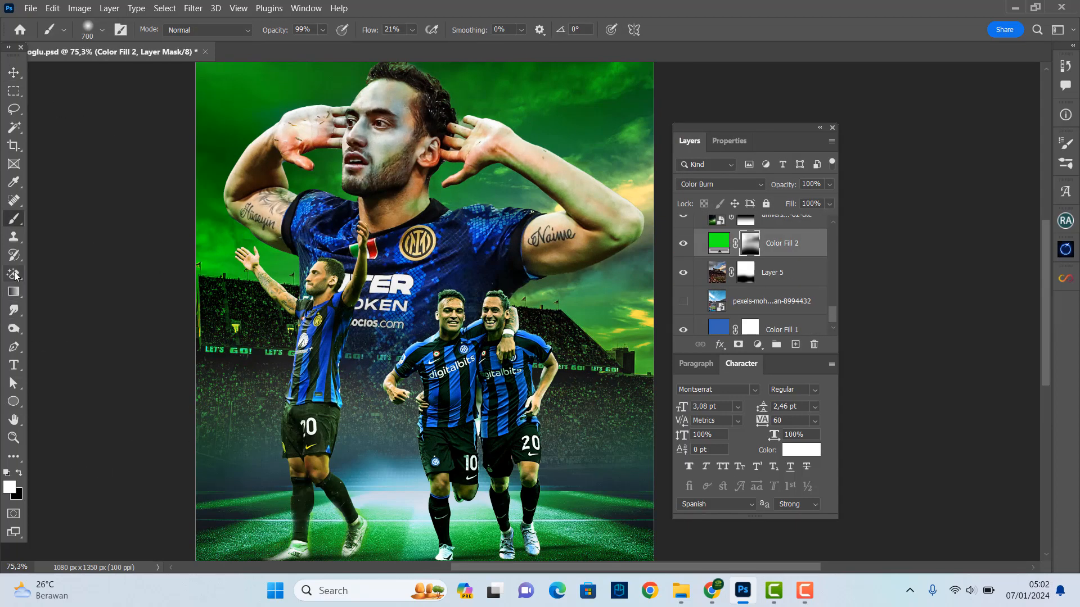
pyautogui.hotkey('shift', 'e')
pyautogui.press('b')
pyautogui.press('x')
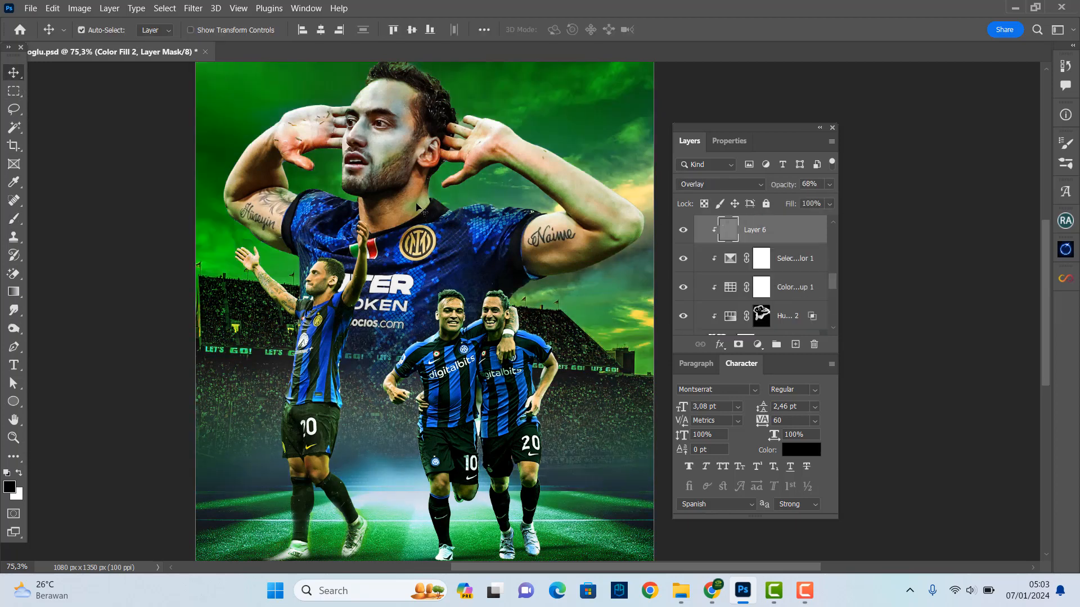
pyautogui.click(13, 219)
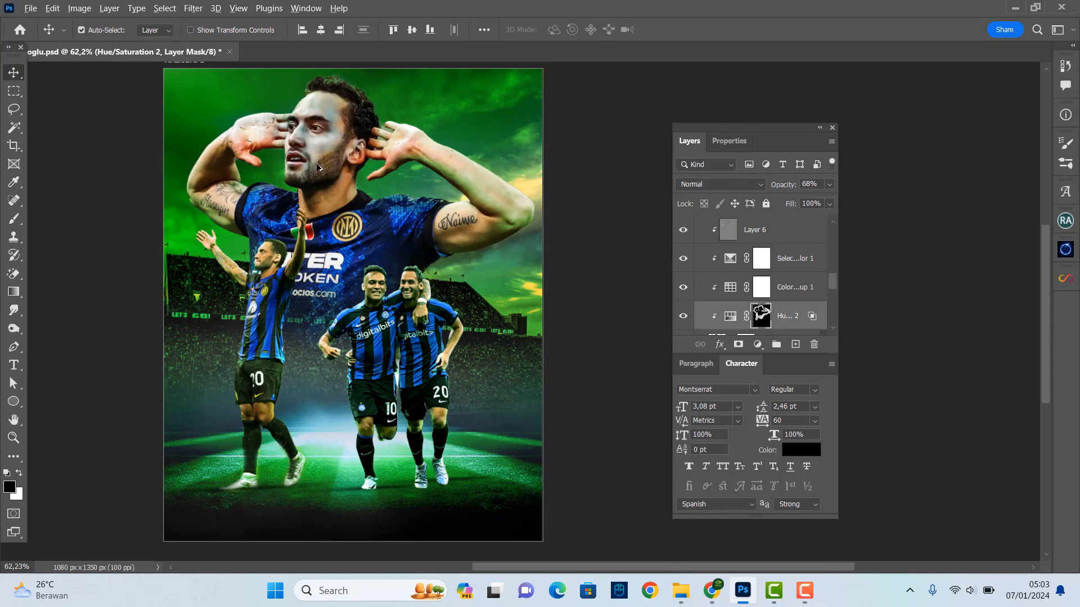
# Add a Color Balance adjustment clipped to the large player's layer and adjust its Magenta/Green balance
pyautogui.click(743, 268)
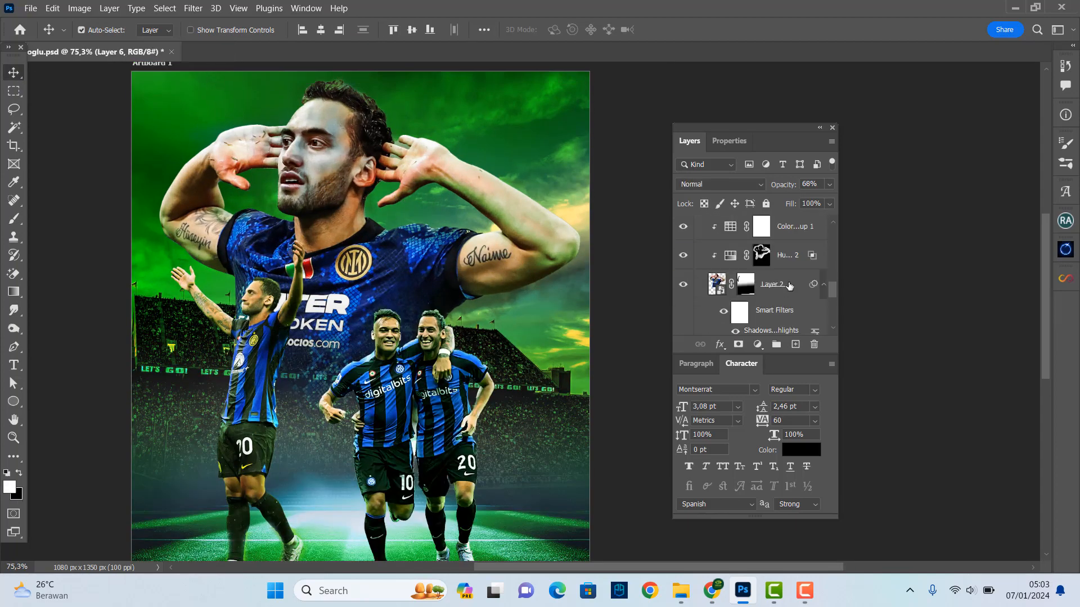
pyautogui.click(757, 344)
pyautogui.click(776, 222)
pyautogui.moveTo(733, 242)
pyautogui.mouseDown()
pyautogui.moveTo(745, 243)
pyautogui.moveTo(732, 242)
pyautogui.mouseUp()
pyautogui.click(733, 189)
pyautogui.click(731, 224)
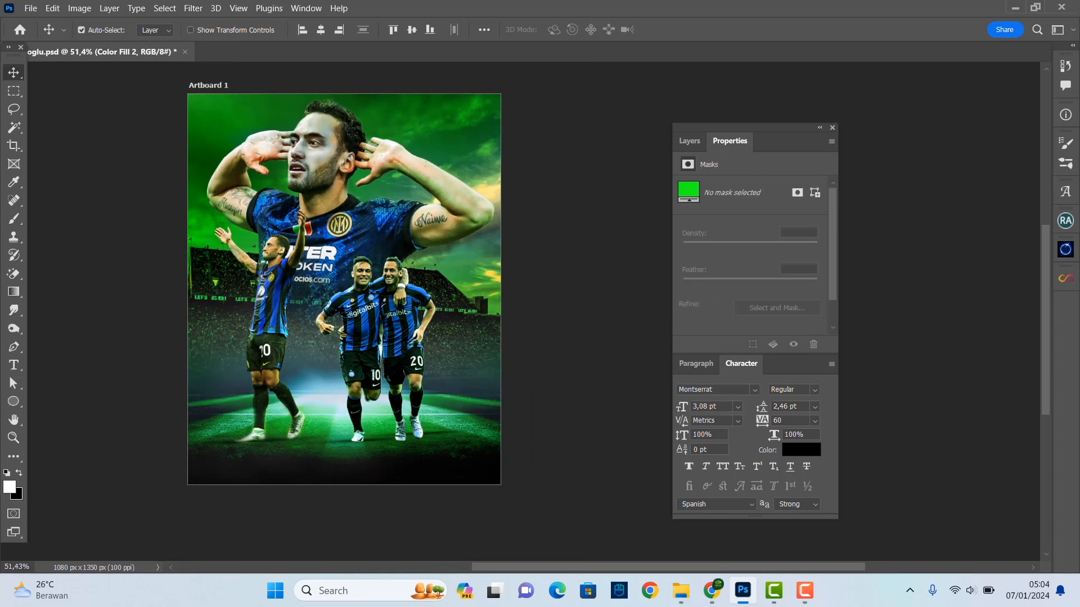
# Add the text CALHANOGLU on a new layer between the stadium image and the green color fill
pyautogui.click(459, 437)
pyautogui.click(690, 141)
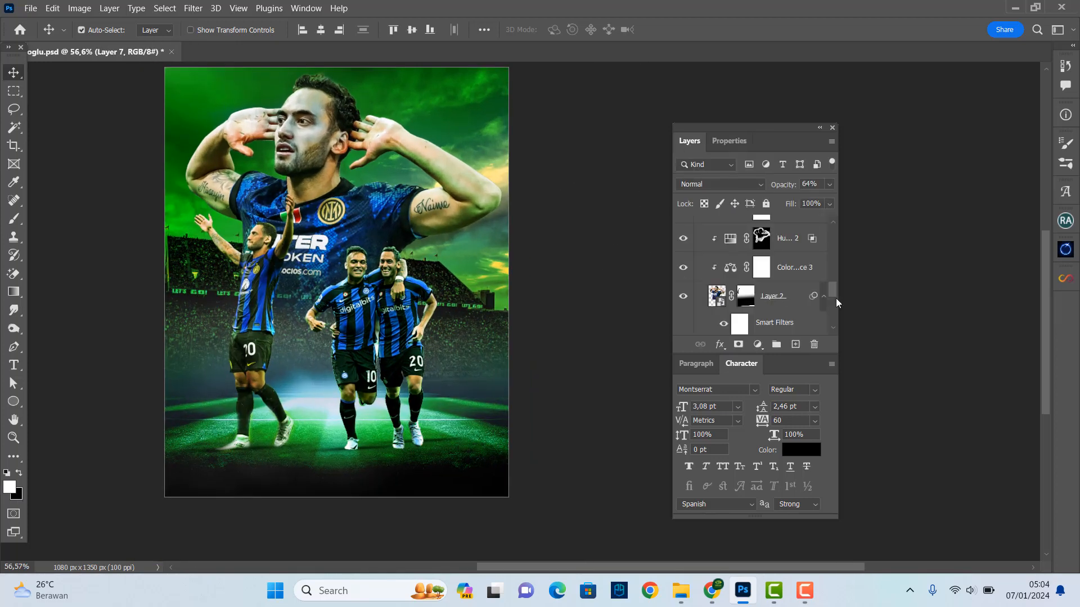
pyautogui.moveTo(834, 297); pyautogui.dragTo(834, 317)
pyautogui.click(772, 265)
pyautogui.click(795, 344)
pyautogui.press('t')
pyautogui.click(210, 338)
pyautogui.press('capslock')
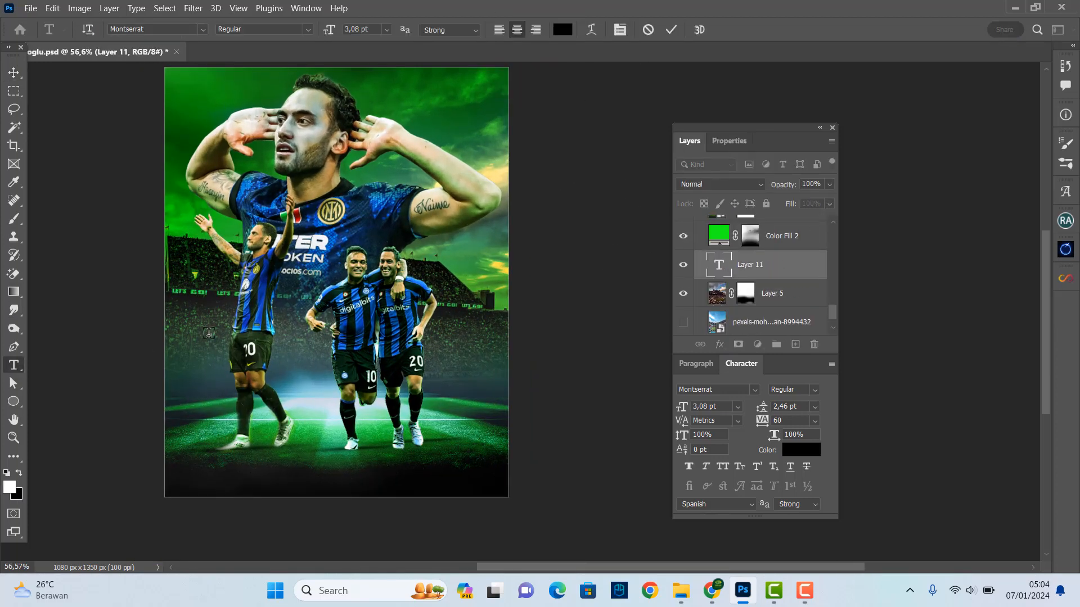
pyautogui.write('CALHANOGLU')
pyautogui.click(13, 73)
# Enlarge the CALHANOGLU text to about 77 pt, spanning behind the smaller players' legs
pyautogui.hotkey('ctrl', 't')
pyautogui.moveTo(215, 336); pyautogui.dragTo(457, 488)
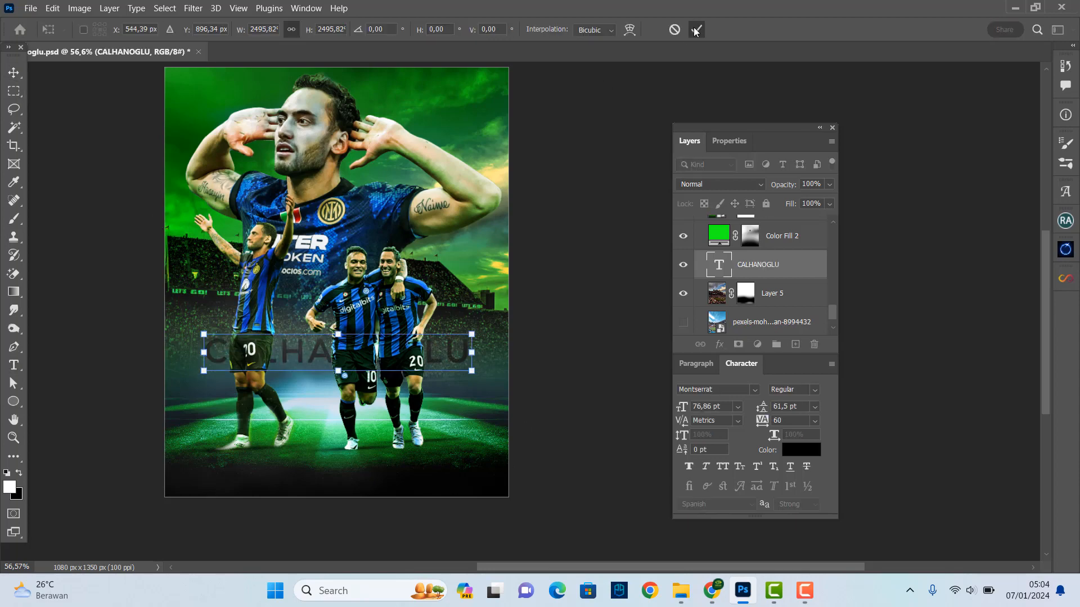
pyautogui.click(696, 29)
# Change the font of the CALHANOGLU text to Anton
pyautogui.press('t')
pyautogui.moveTo(206, 358); pyautogui.dragTo(475, 361)
pyautogui.click(203, 29)
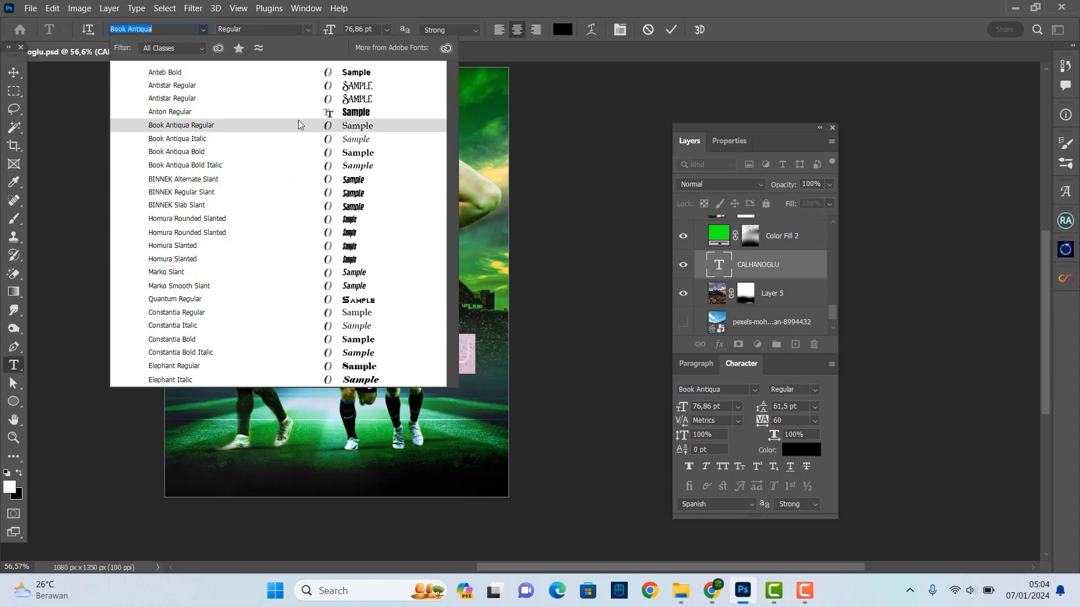
pyautogui.moveTo(135, 29); pyautogui.dragTo(126, 28)
pyautogui.write('Anton')
pyautogui.click(237, 72)
pyautogui.click(671, 29)
# Set the color of the CALHANOGLU text to white
pyautogui.doubleClick(719, 265)
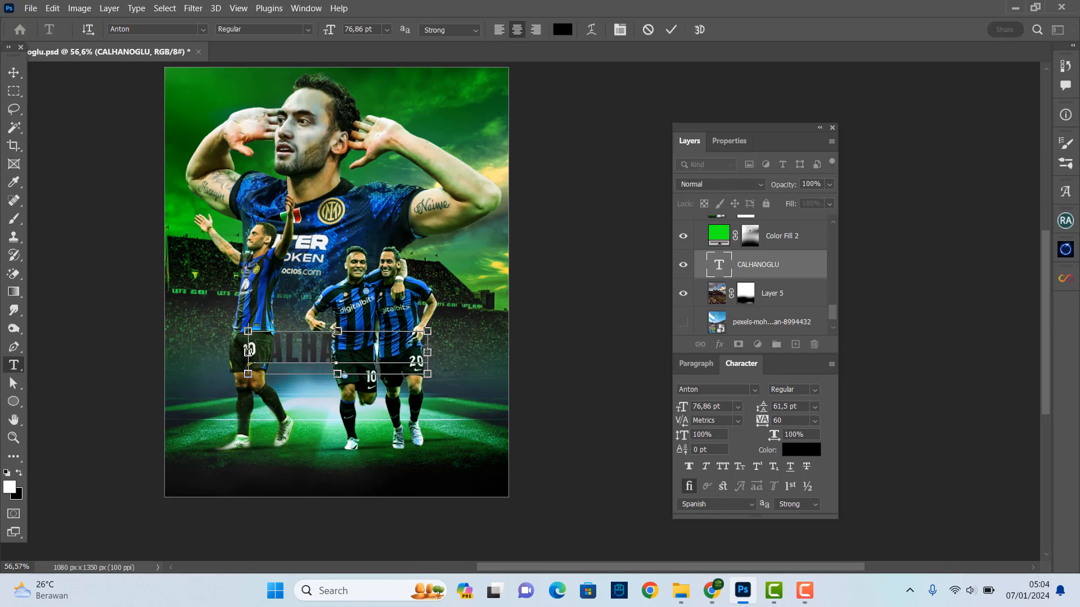
pyautogui.click(801, 450)
pyautogui.moveTo(736, 360); pyautogui.dragTo(688, 320)
pyautogui.click(1041, 326)
# Move the CALHANOGLU text down onto the grass behind the players' feet and enlarge it to nearly the poster's width
pyautogui.click(13, 73)
pyautogui.hotkey('ctrl', 't')
pyautogui.moveTo(349, 355); pyautogui.dragTo(354, 422)
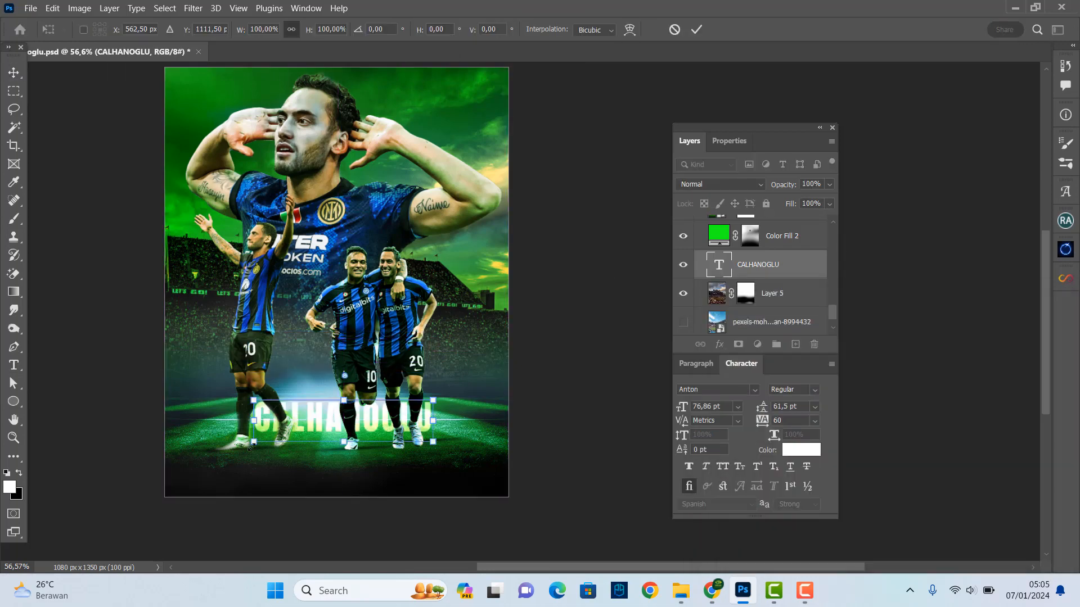
pyautogui.moveTo(251, 447); pyautogui.dragTo(195, 456)
pyautogui.moveTo(433, 399); pyautogui.dragTo(494, 388)
pyautogui.press('Return')
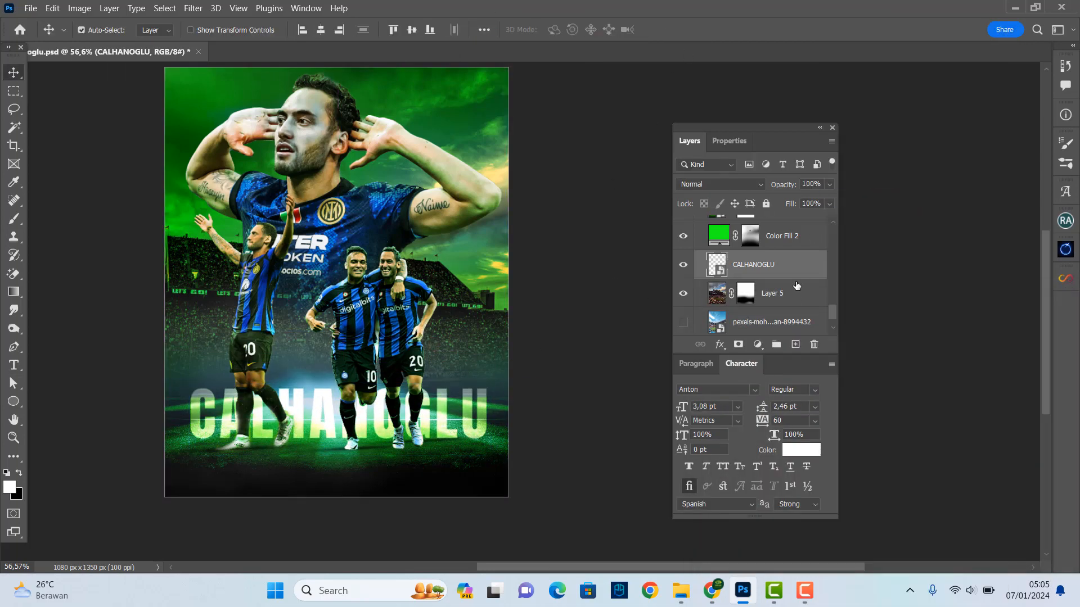
# Distort the CALHANOGLU text in perspective so that the C end is much taller than the U end
pyautogui.hotkey('ctrl', 't')
pyautogui.rightClick(406, 409)
pyautogui.click(434, 197)
pyautogui.moveTo(190, 439); pyautogui.dragTo(190, 460)
pyautogui.moveTo(487, 388); pyautogui.dragTo(487, 392)
pyautogui.moveTo(190, 460); pyautogui.dragTo(190, 465)
pyautogui.click(696, 29)
pyautogui.scroll(1, 497, 177)
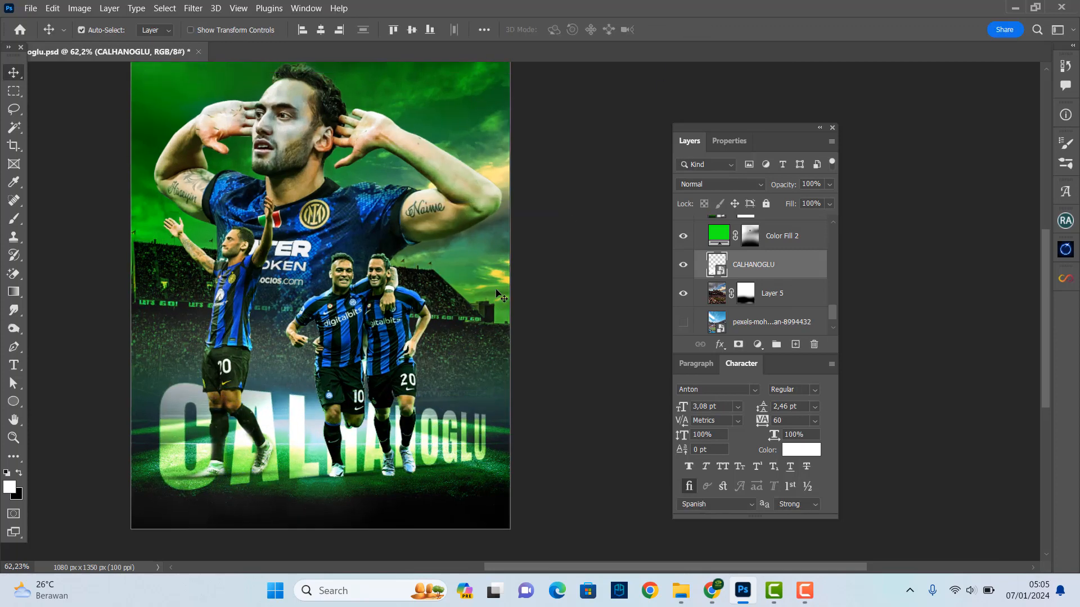
# Apply the Alien Skin Eye Candy 7 filter to the CALHANOGLU smart object
pyautogui.click(195, 8)
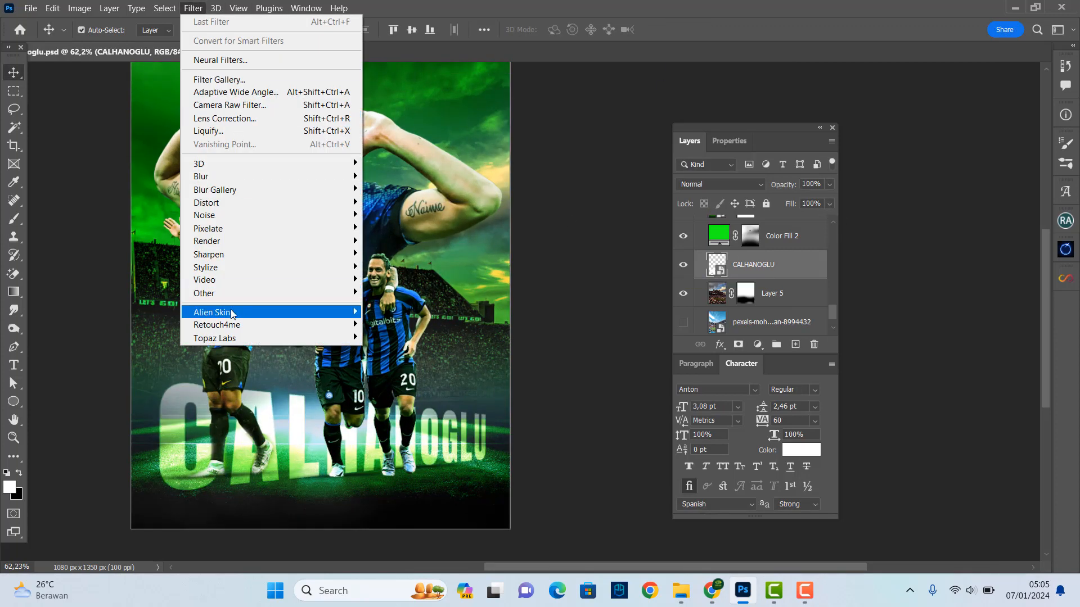
pyautogui.click(380, 317)
pyautogui.moveTo(569, 406); pyautogui.dragTo(513, 393)
pyautogui.click(771, 489)
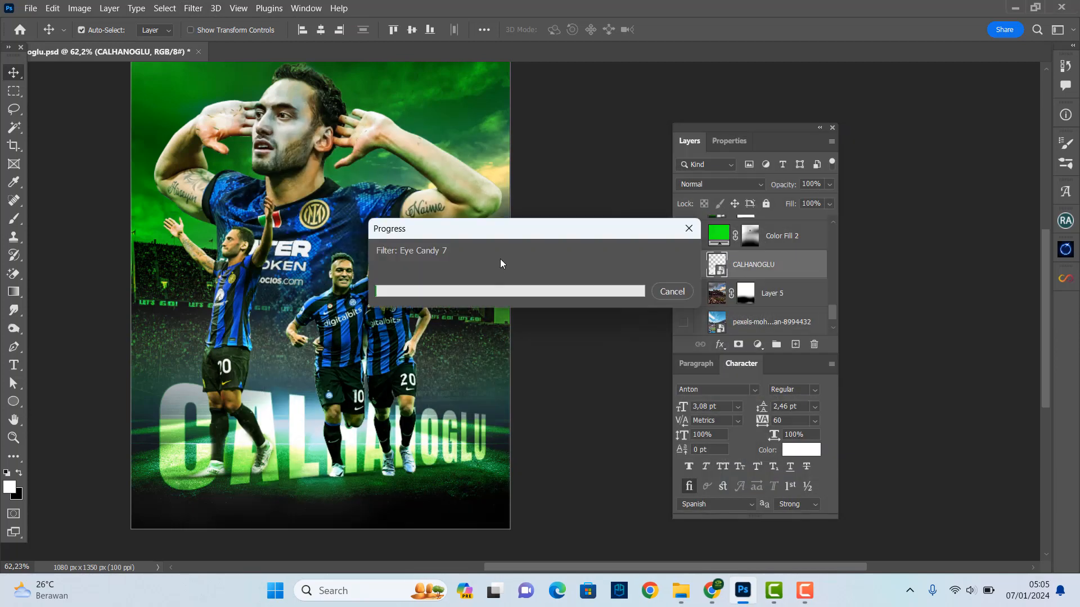
pyautogui.scroll(-1, 814, 276)
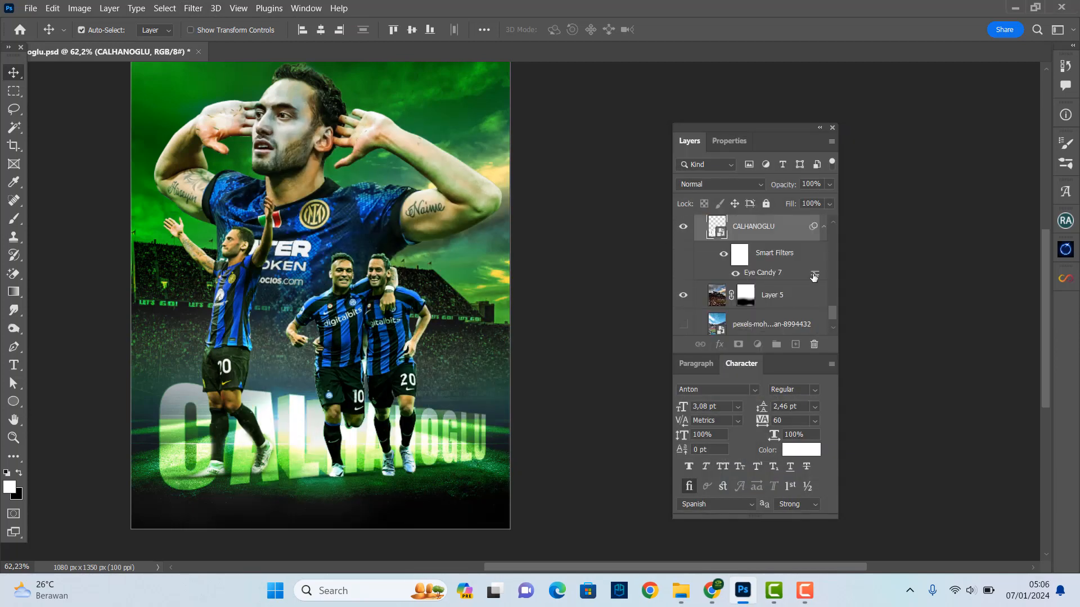
# Stamp all visible layers into a new merged layer at the top of the artboard's layer stack
pyautogui.click(540, 252)
pyautogui.scroll(-1, 442, 265)
pyautogui.scroll(1, 444, 270)
pyautogui.scroll(-1, 444, 270)
pyautogui.scroll(1, 443, 283)
pyautogui.scroll(-1, 443, 282)
pyautogui.scroll(10, 819, 231)
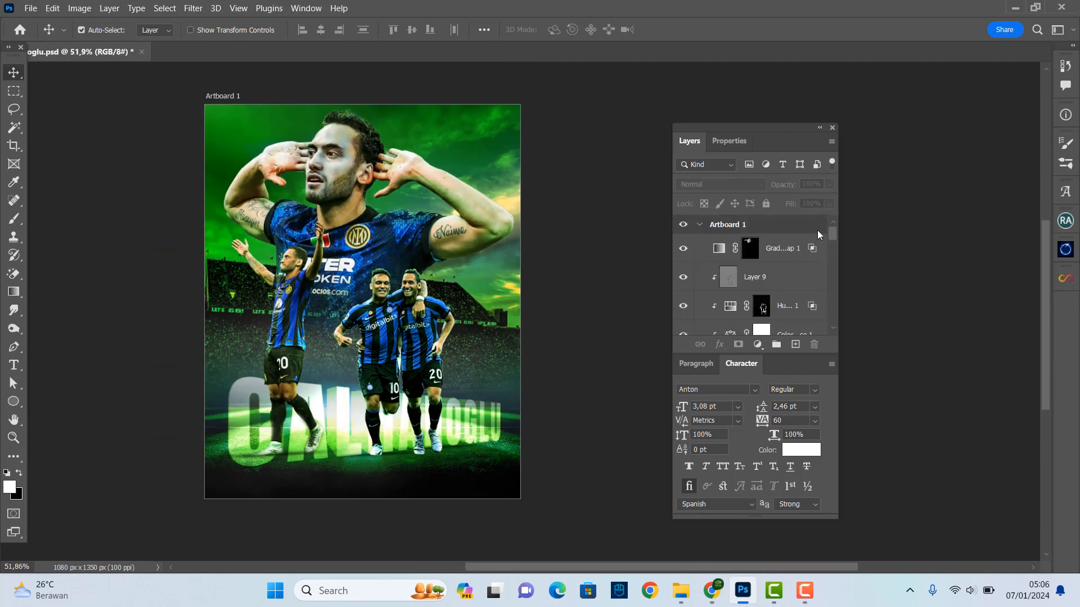
pyautogui.hotkey('ctrl', 'shift', 'alt', 'e')
pyautogui.scroll(1, 646, 278)
# Add a Color Lookup adjustment above the merged layer with the Crisp_Warm.look 3DLUT file
pyautogui.click(758, 345)
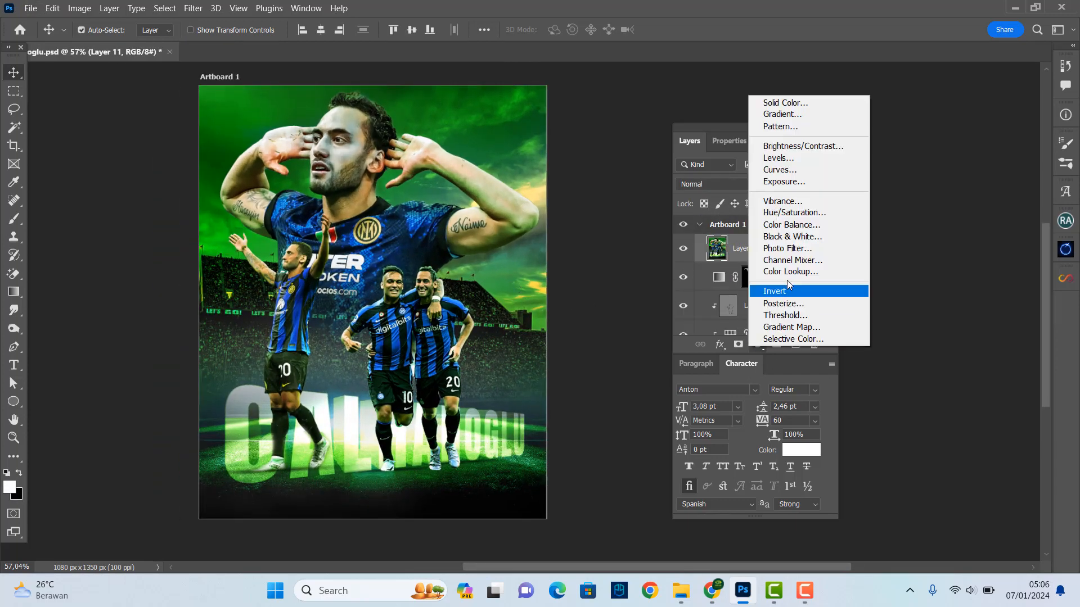
pyautogui.click(790, 272)
pyautogui.scroll(-2, 755, 189)
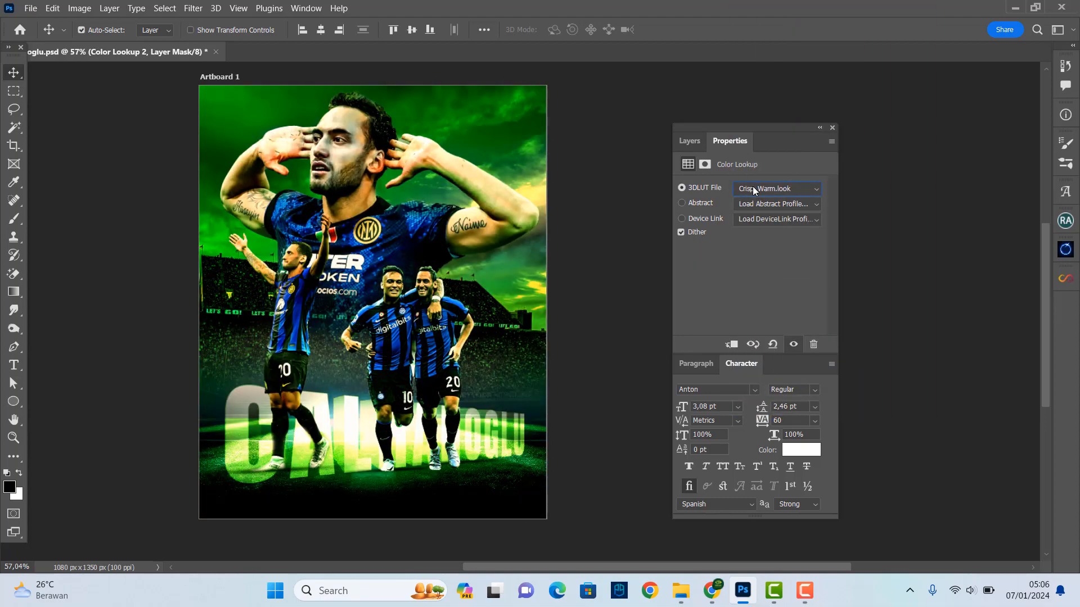
# Try the Fuji, Kodak 5218 and TensionGreen 3DLUT files on the Color Lookup adjustment, and settle on a brighter look with vivid greens and blues
pyautogui.scroll(-5, 755, 190)
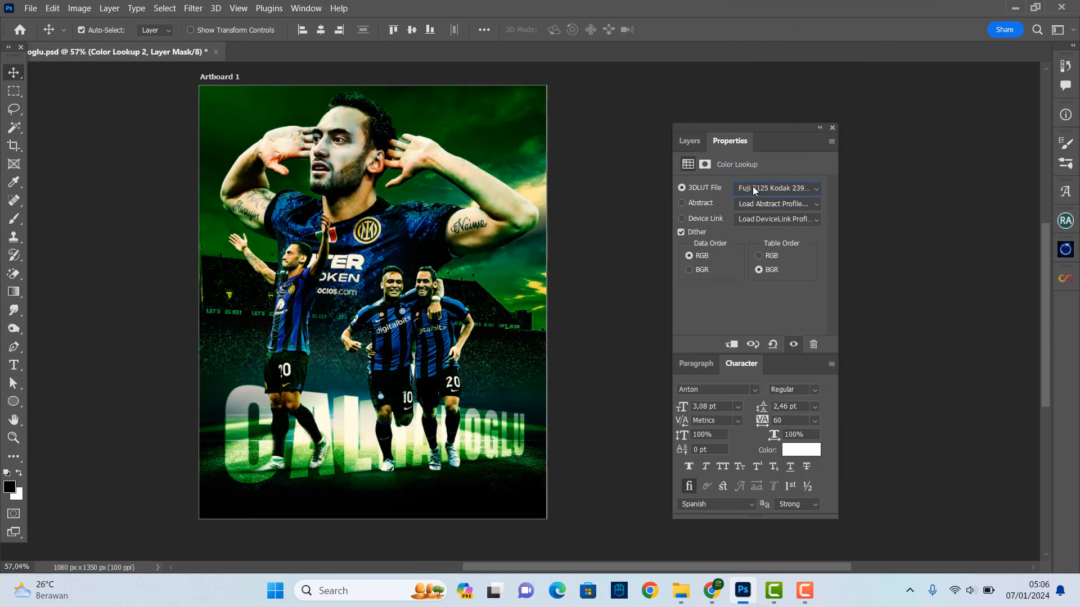
pyautogui.scroll(-4, 754, 190)
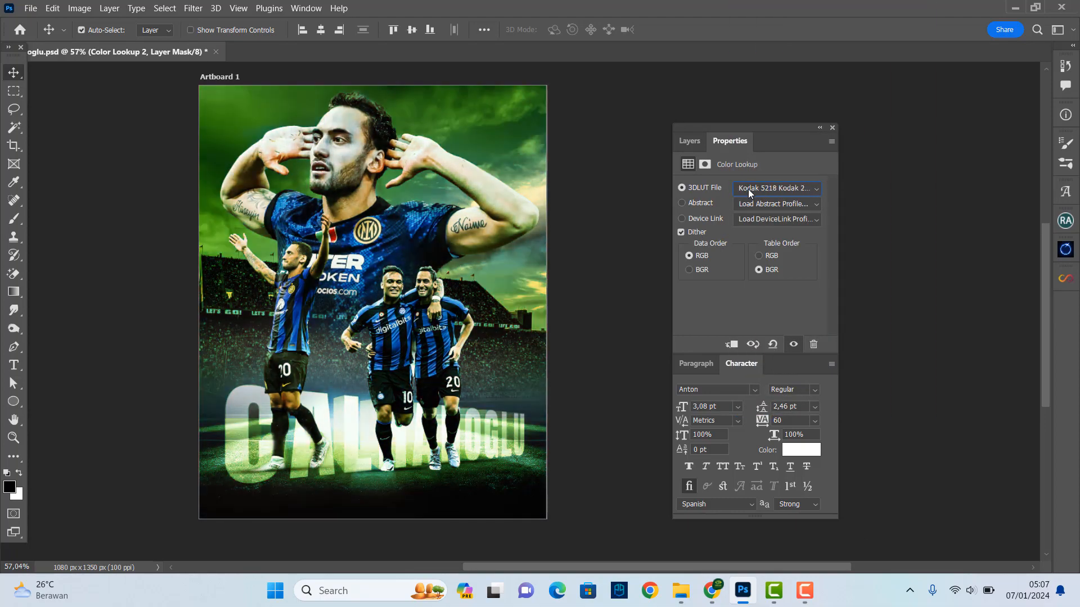
pyautogui.scroll(-4, 748, 189)
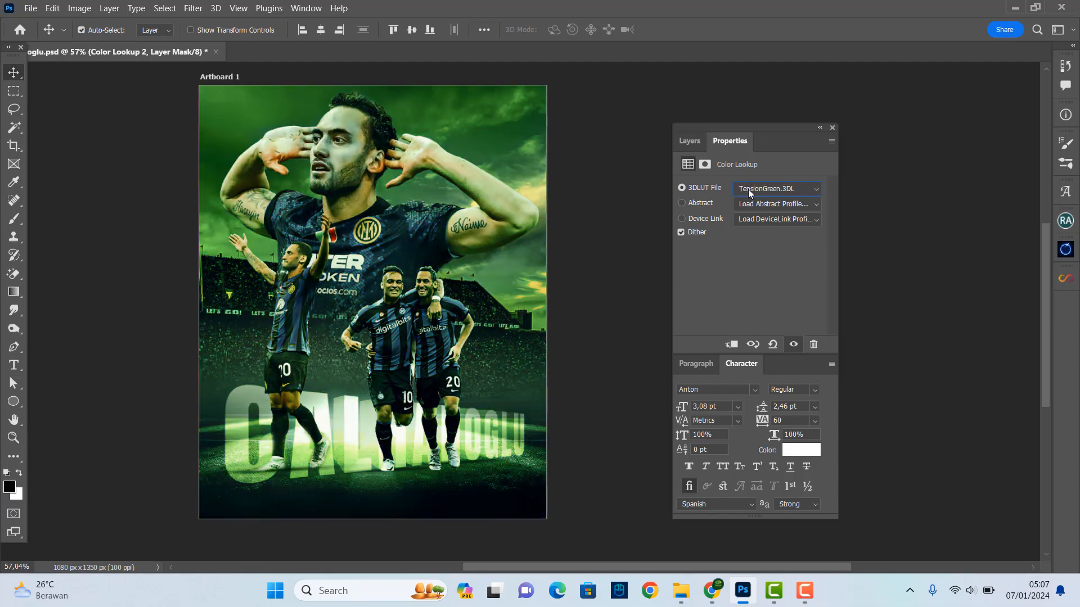
pyautogui.click(748, 189)
pyautogui.click(767, 57)
pyautogui.click(689, 142)
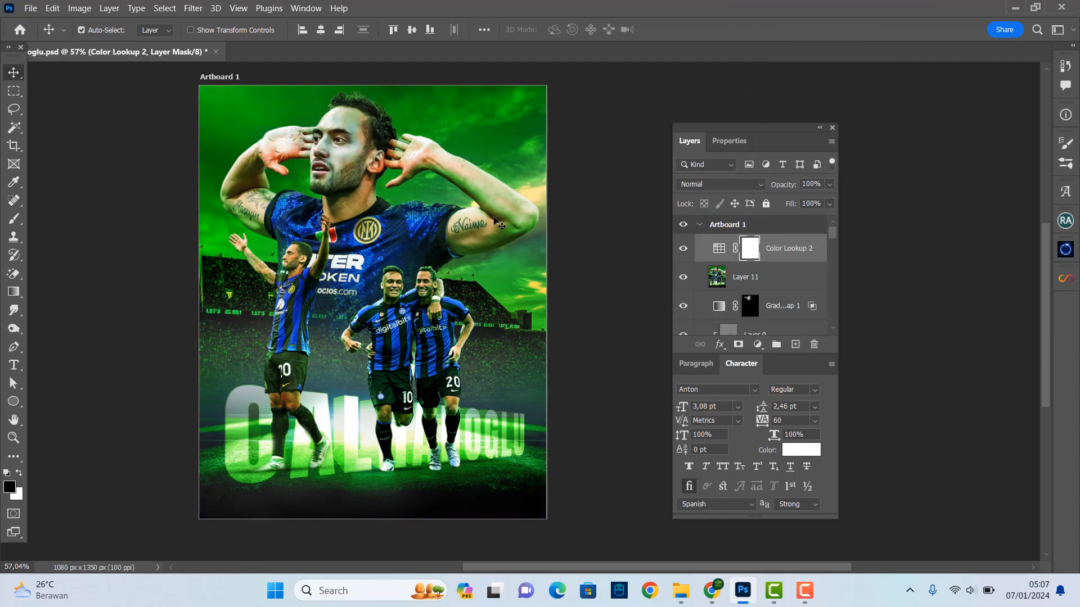
# Stamp all visible layers into a new layer above the Color Lookup and open it in Camera Raw as a smart filter
pyautogui.click(796, 344)
pyautogui.press('x')
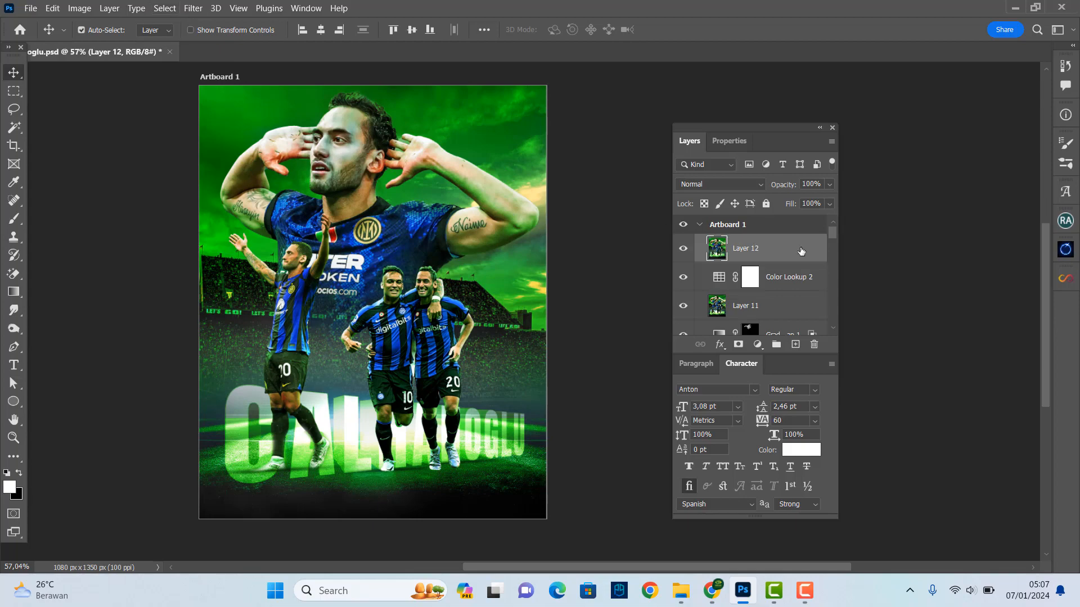
pyautogui.click(192, 8)
pyautogui.click(225, 39)
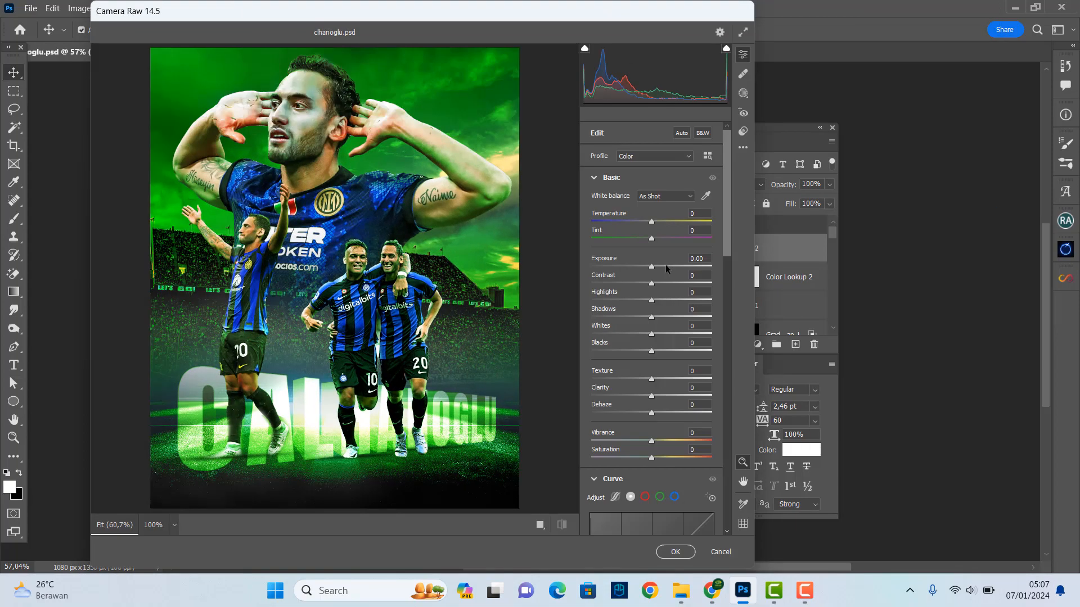
# Slightly lower the temperature and highlights, and raise the texture and clarity in the Camera Raw basic adjustments
pyautogui.moveTo(652, 238)
pyautogui.mouseDown()
pyautogui.moveTo(640, 239)
pyautogui.moveTo(650, 222)
pyautogui.mouseUp()
pyautogui.moveTo(651, 268); pyautogui.dragTo(643, 301)
pyautogui.moveTo(651, 351); pyautogui.dragTo(654, 380)
pyautogui.moveTo(651, 396); pyautogui.dragTo(667, 396)
# Set the Color Mixer luminance to Reds +14, Yellows +25, Greens -7 and Blues -10, and apply the Camera Raw filter
pyautogui.scroll(-2, 653, 376)
pyautogui.moveTo(641, 317); pyautogui.dragTo(647, 325)
pyautogui.scroll(-3, 608, 327)
pyautogui.scroll(-3, 604, 326)
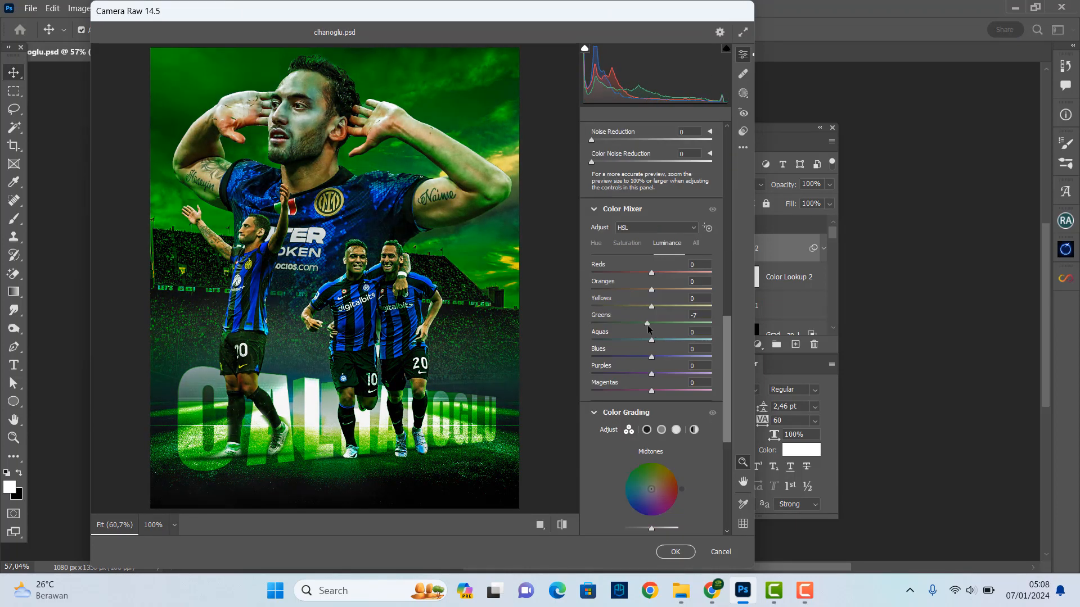
pyautogui.scroll(-2, 658, 315)
pyautogui.moveTo(651, 273); pyautogui.dragTo(667, 239)
pyautogui.scroll(-3, 652, 340)
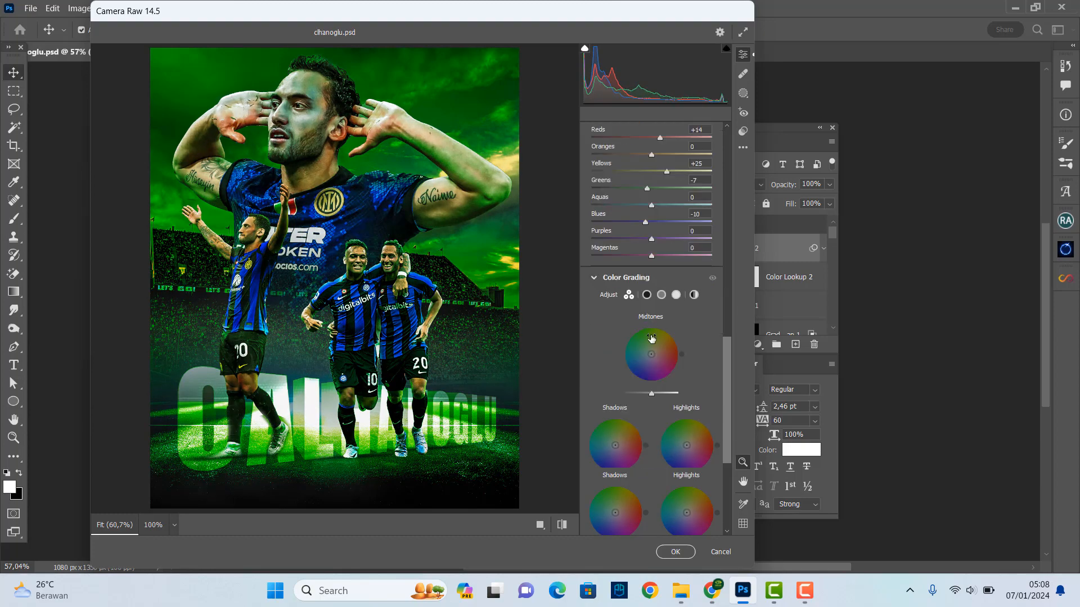
pyautogui.click(676, 552)
# Examine the graded poster enlarged in full screen mode, from the main portrait down to the CALHANOGLU title
pyautogui.click(589, 155)
pyautogui.scroll(1, 495, 113)
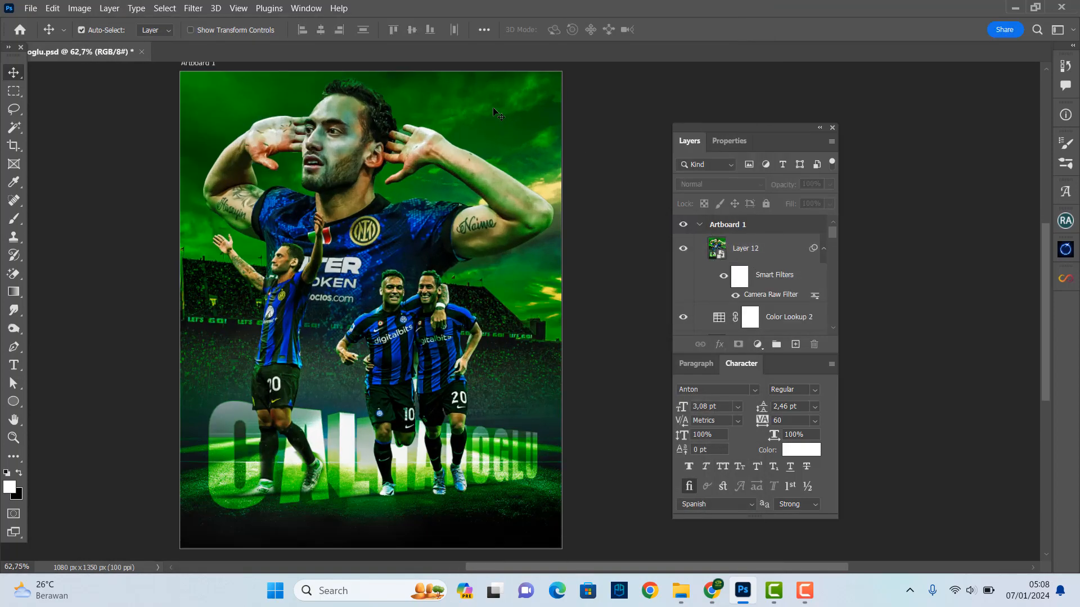
pyautogui.scroll(1, 493, 107)
pyautogui.scroll(-1, 506, 118)
pyautogui.press('f')
pyautogui.press('f')
pyautogui.scroll(2, 657, 207)
pyautogui.hotkey('alt', 'space')
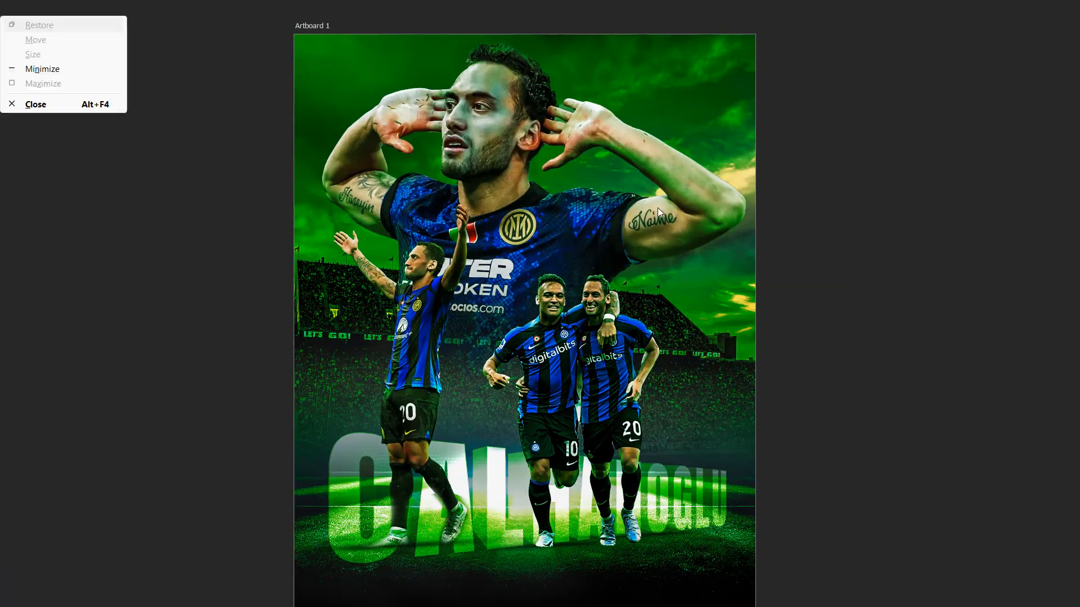